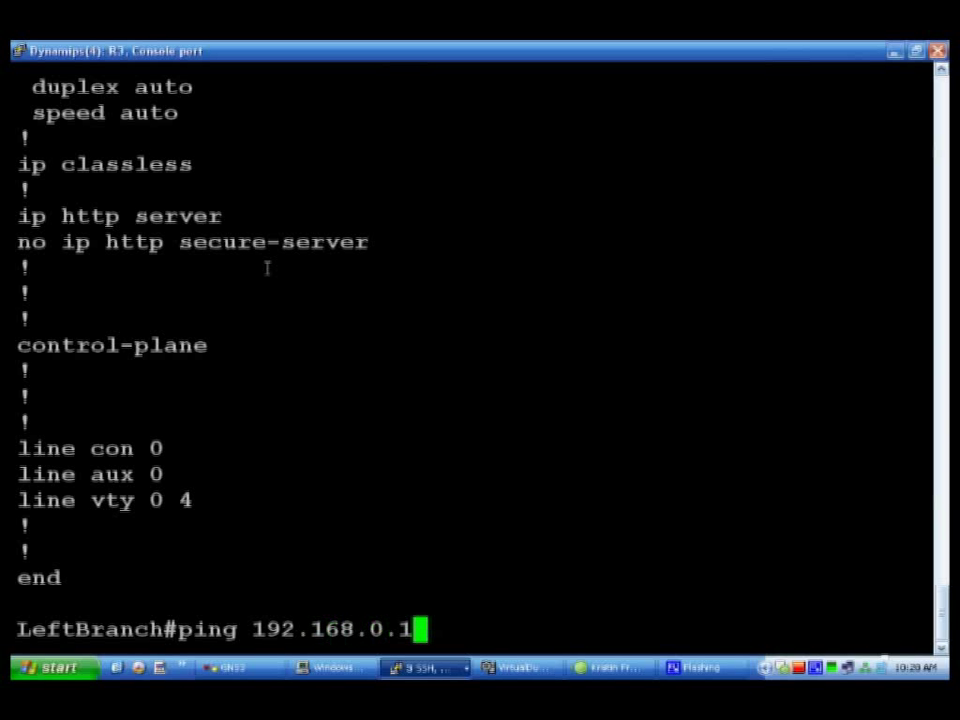
# Step: Run R3's ping to 192.168.0.1 (5/5 success), then bring the R2 BottomBranch console forward
pyautogui.press('Return')
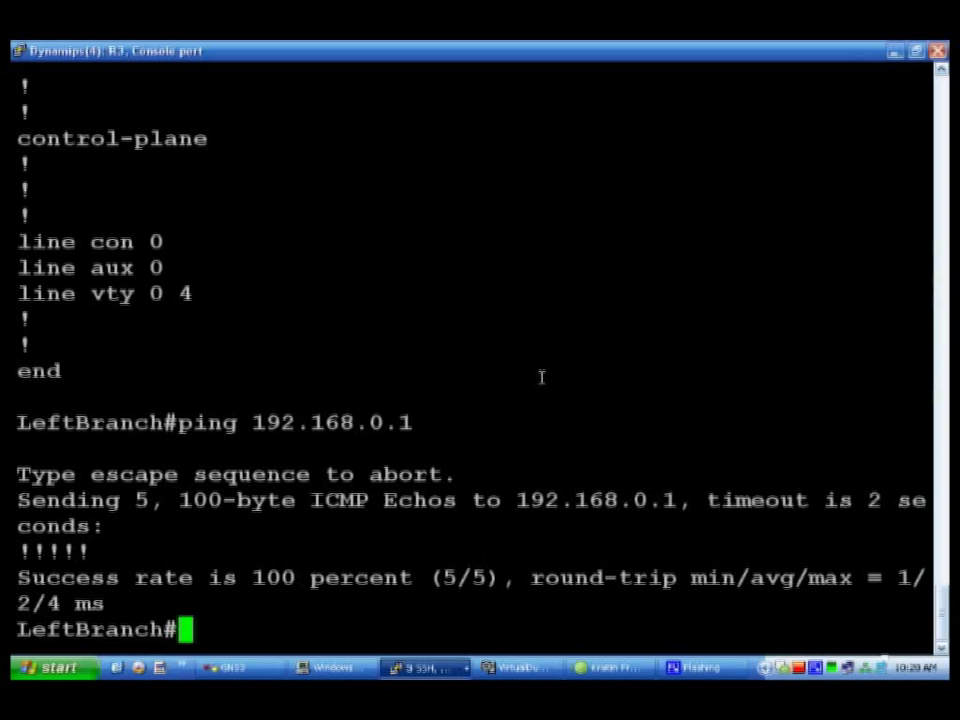
pyautogui.click(894, 50)
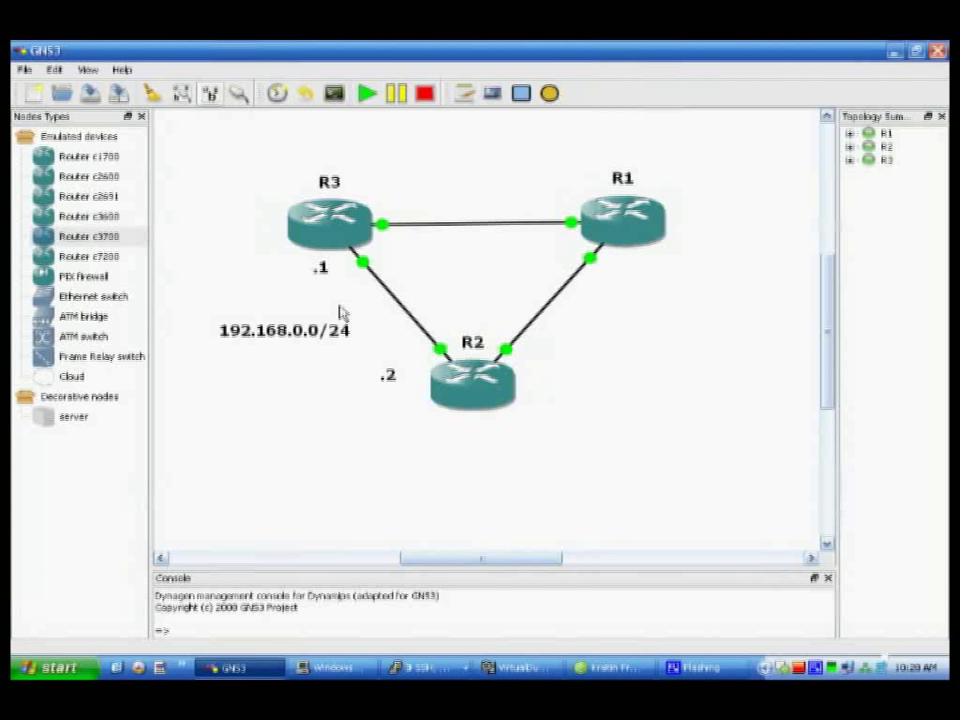
pyautogui.click(425, 667)
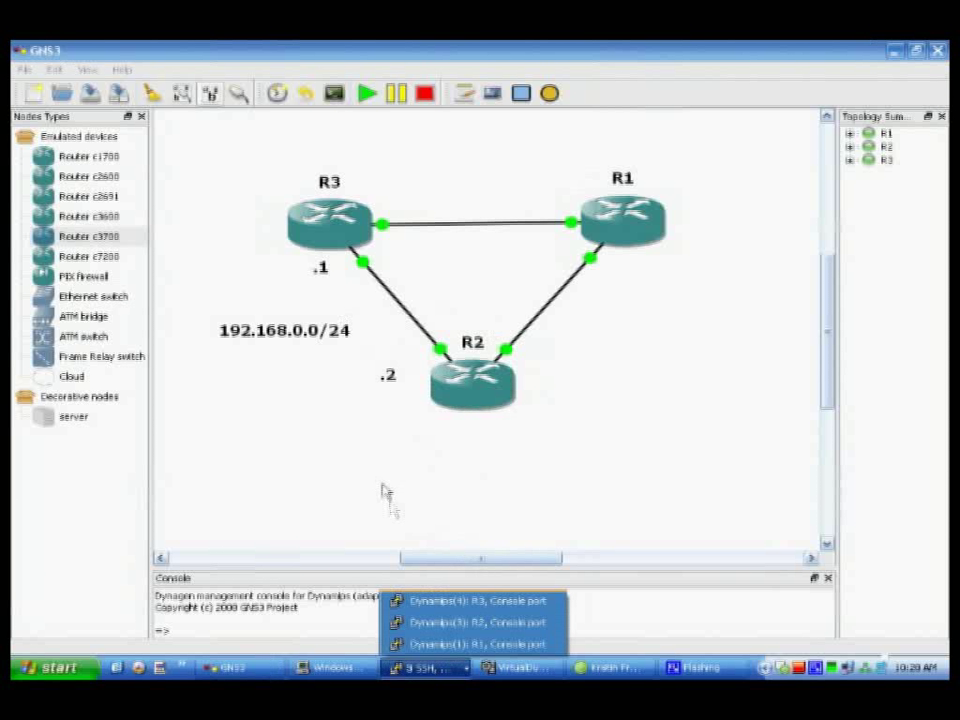
pyautogui.click(467, 624)
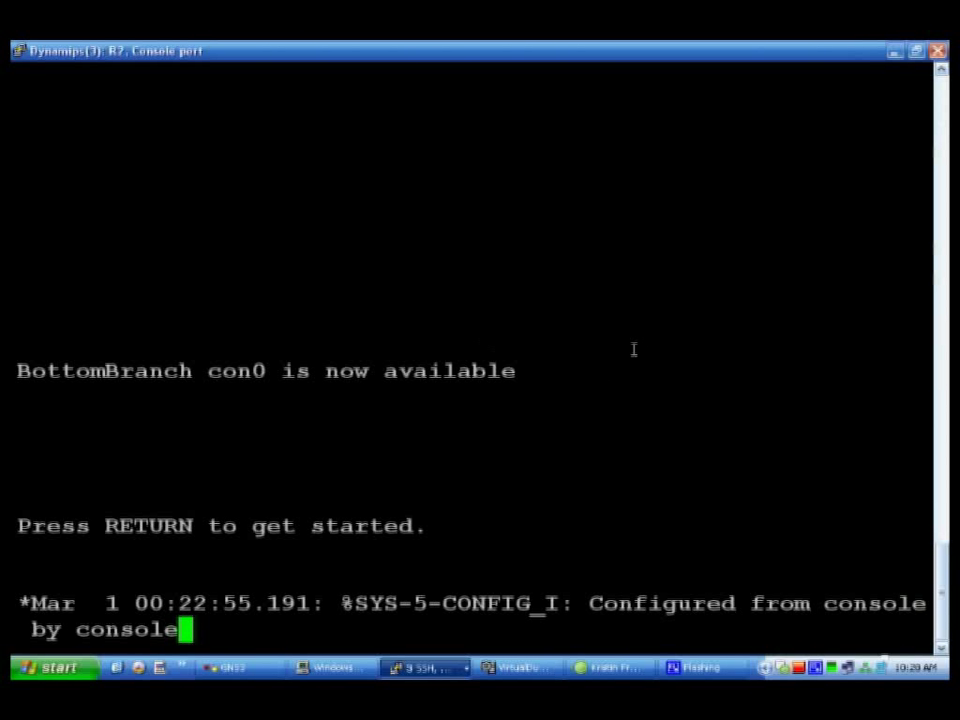
# Step: Enter privileged and global configuration mode on R2 and type int fa0/1
pyautogui.press('Return')
pyautogui.press('Return')
pyautogui.press('Return')
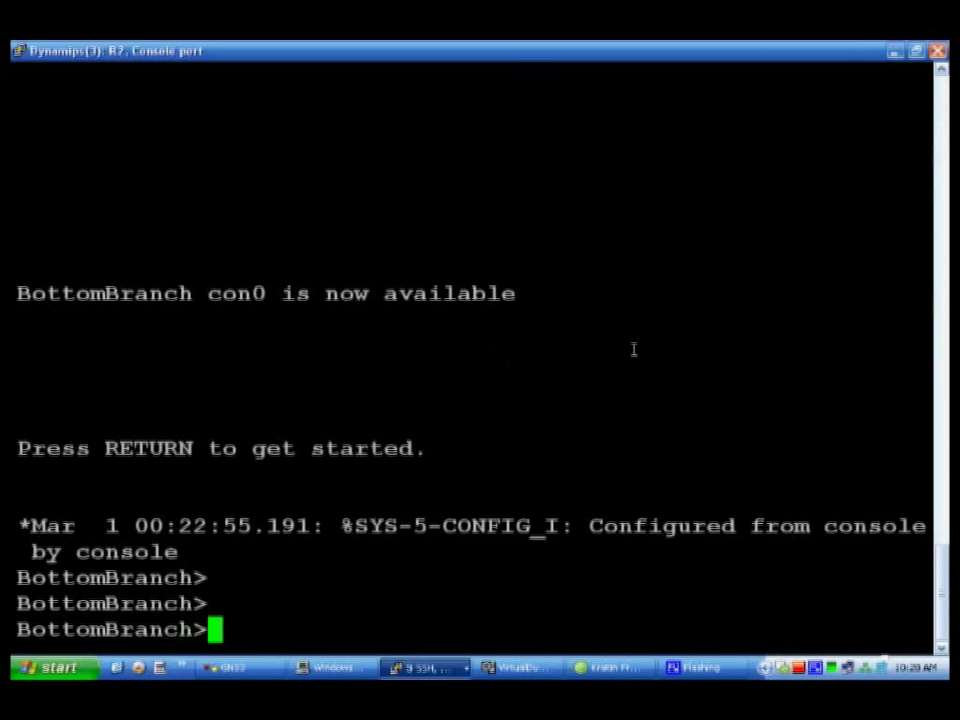
pyautogui.press('Return')
pyautogui.write('en')
pyautogui.press('Return')
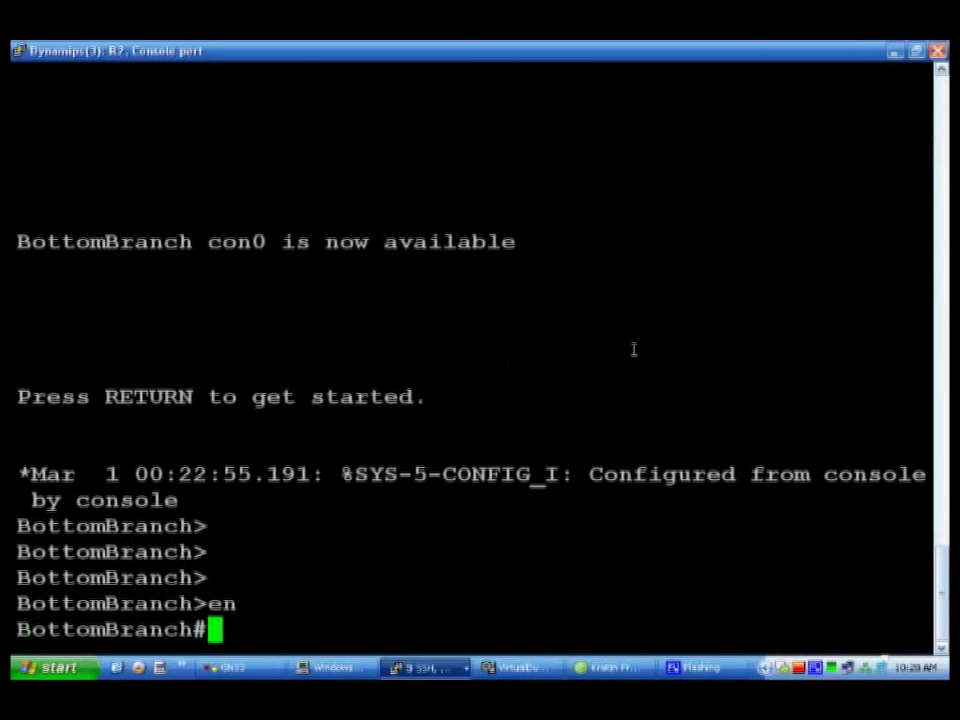
pyautogui.write('confi')
pyautogui.press('BackSpace')
pyautogui.press('BackSpace')
pyautogui.press('BackSpace')
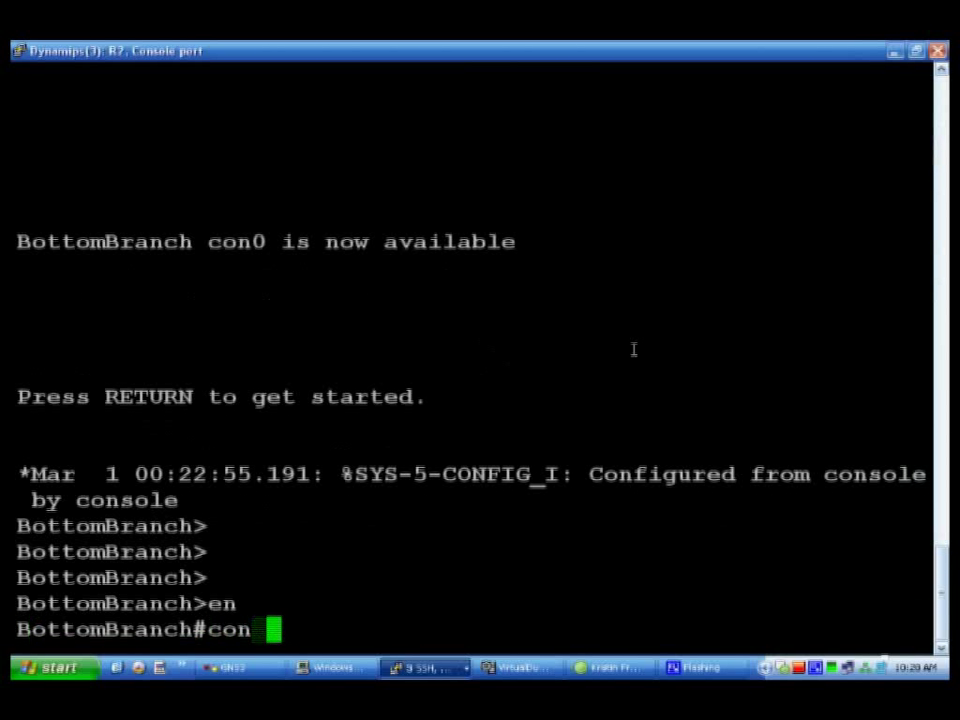
pyautogui.write('f t')
pyautogui.press('Return')
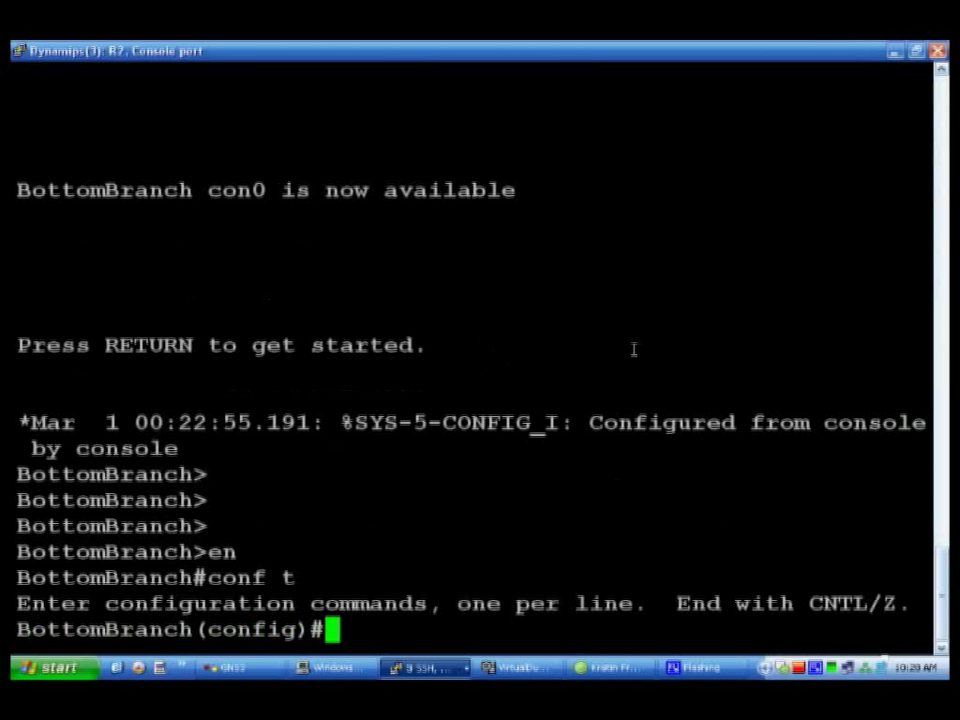
pyautogui.write('ip add')
pyautogui.press('BackSpace')
pyautogui.press('BackSpace')
pyautogui.press('BackSpace')
pyautogui.press('BackSpace')
pyautogui.press('BackSpace')
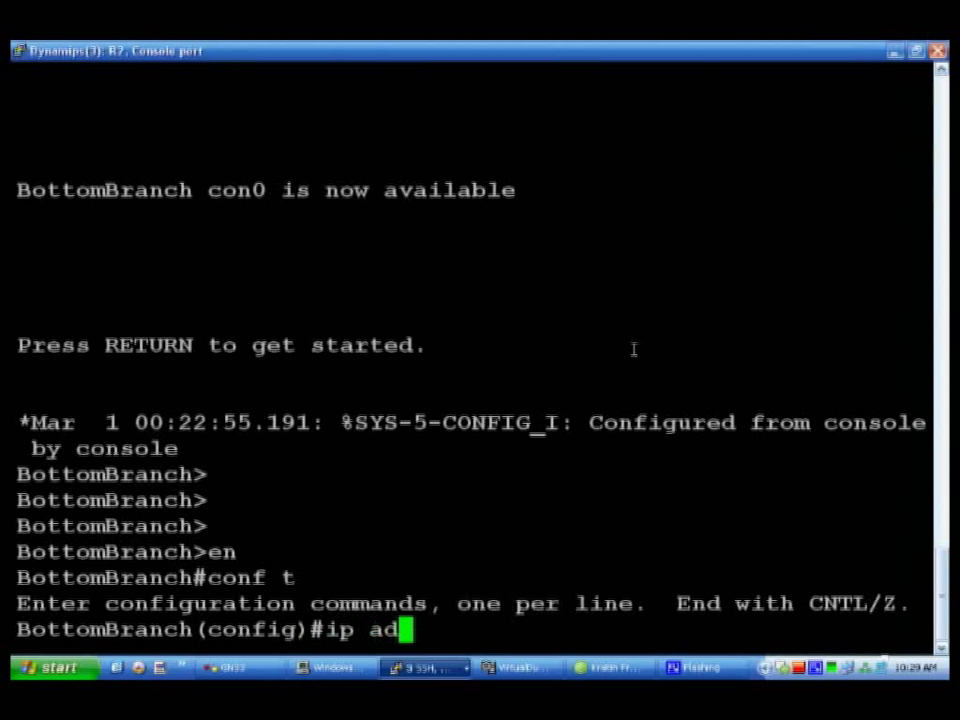
pyautogui.press('BackSpace')
pyautogui.write('con')
pyautogui.press('BackSpace')
pyautogui.press('BackSpace')
pyautogui.press('BackSpace')
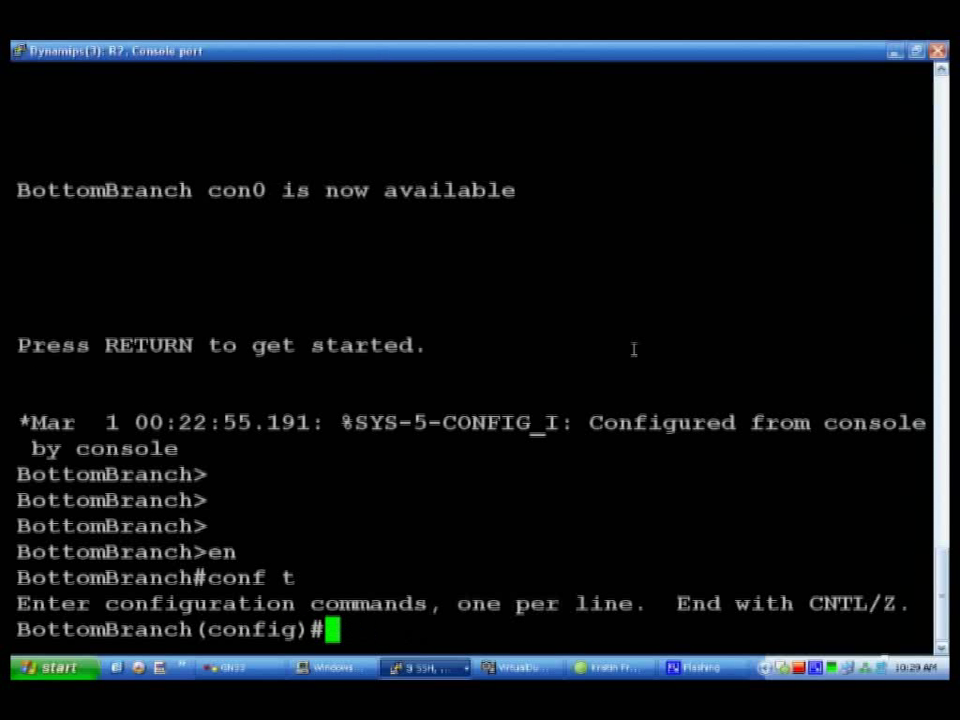
pyautogui.write('int fa0/1')
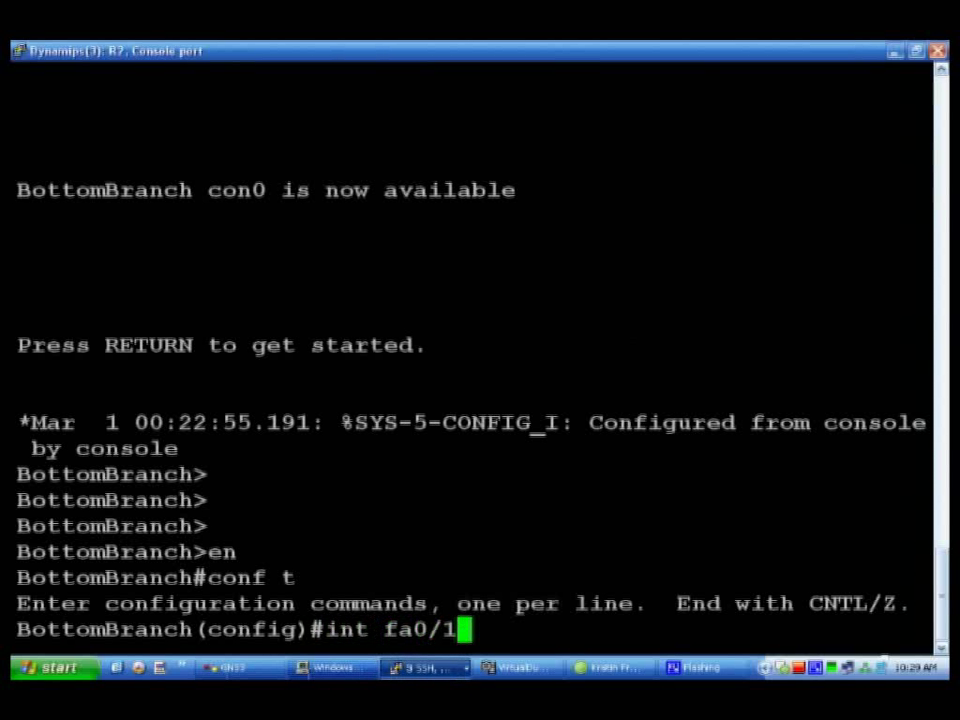
# Step: Check the topology in GNS3, then return to the R2 console
pyautogui.hotkey('alt', 'Tab')
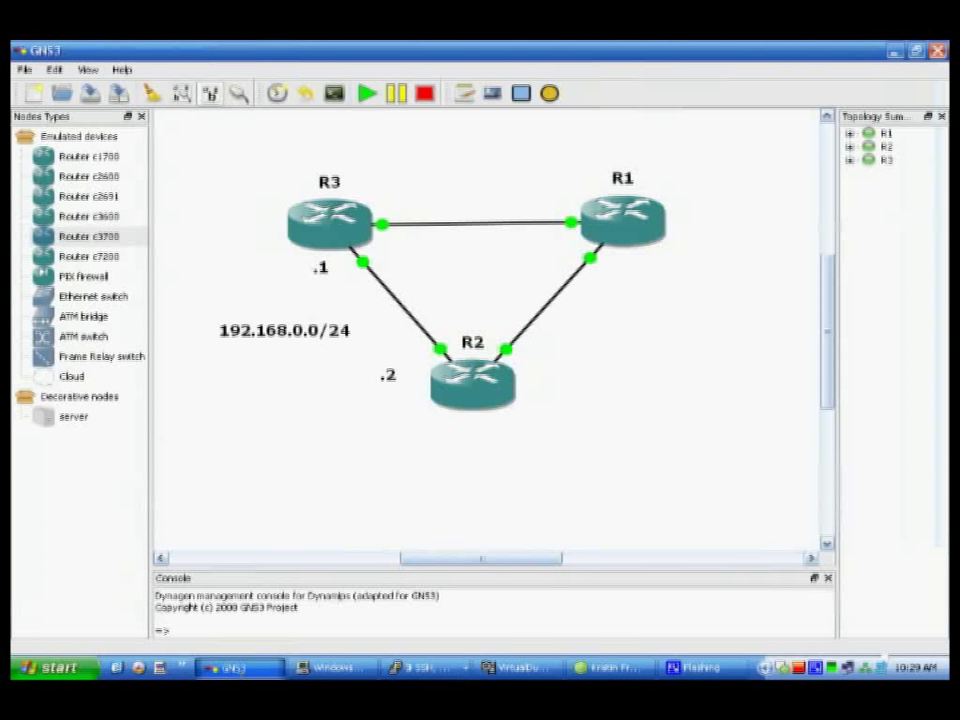
pyautogui.moveTo(474, 400)
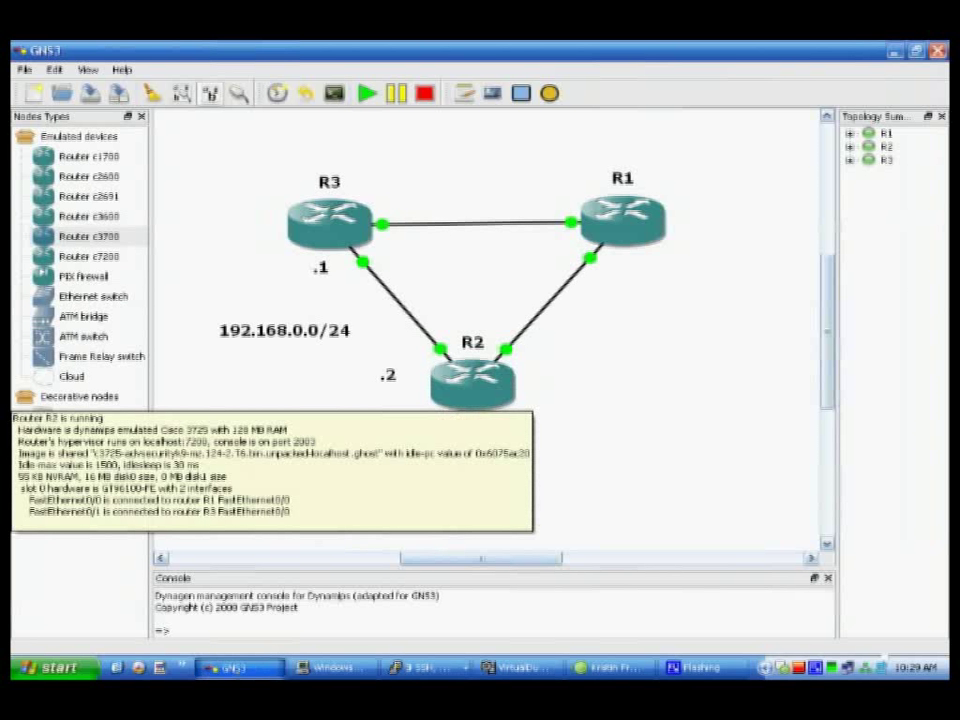
pyautogui.click(425, 667)
pyautogui.click(463, 622)
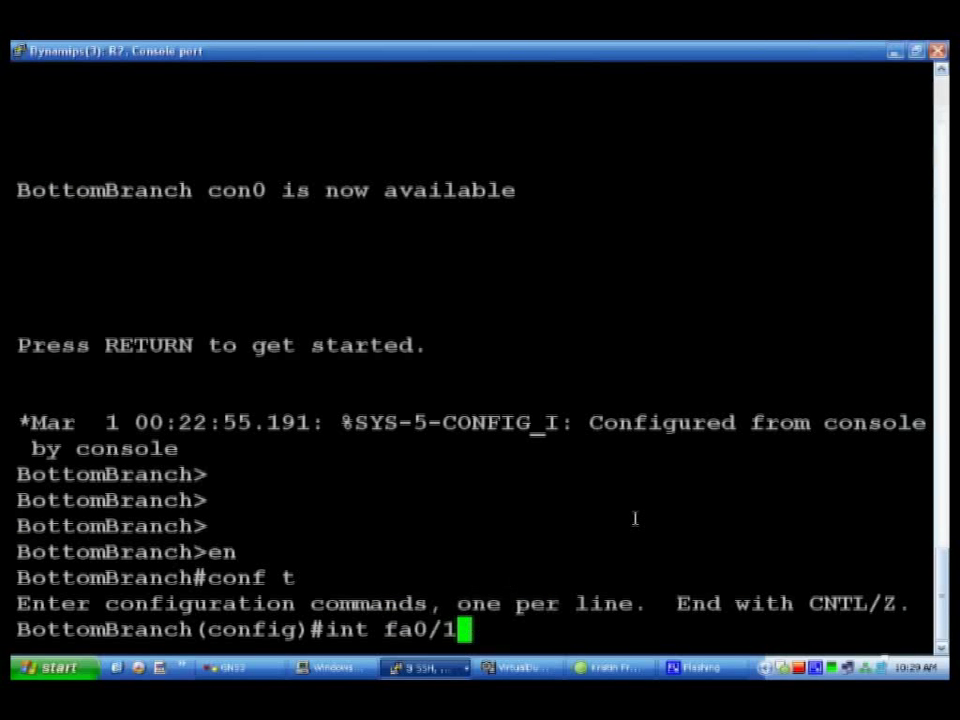
# Step: Give BottomBranch's fa0/1 the address 192.168.0.2 255.255.255.0
pyautogui.press('Return')
pyautogui.write('ip')
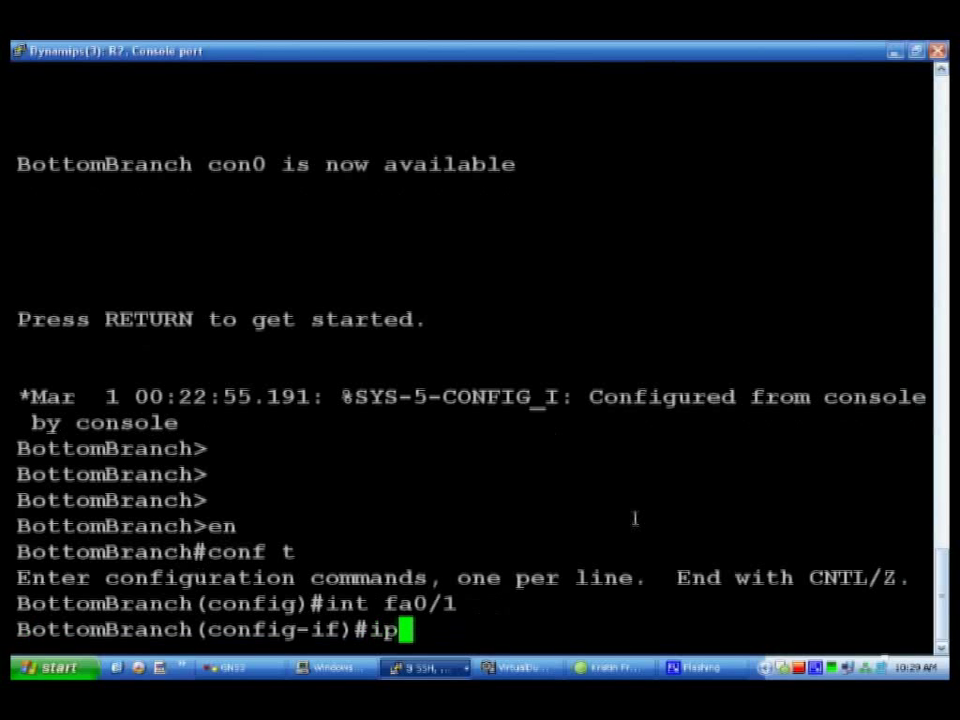
pyautogui.write(' add 1')
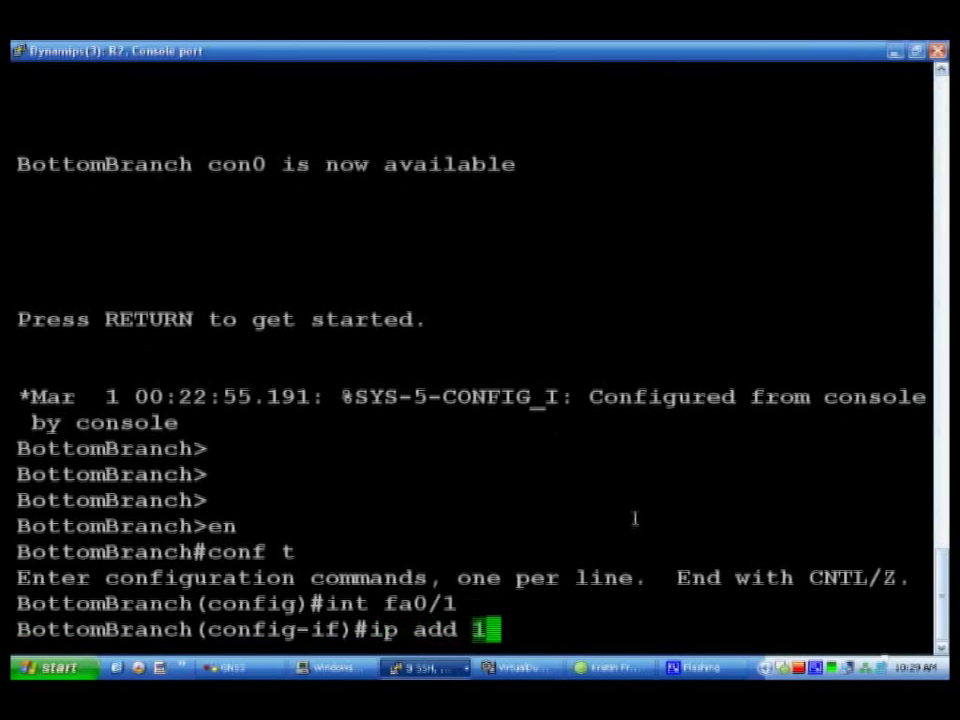
pyautogui.write('92.168.0.2')
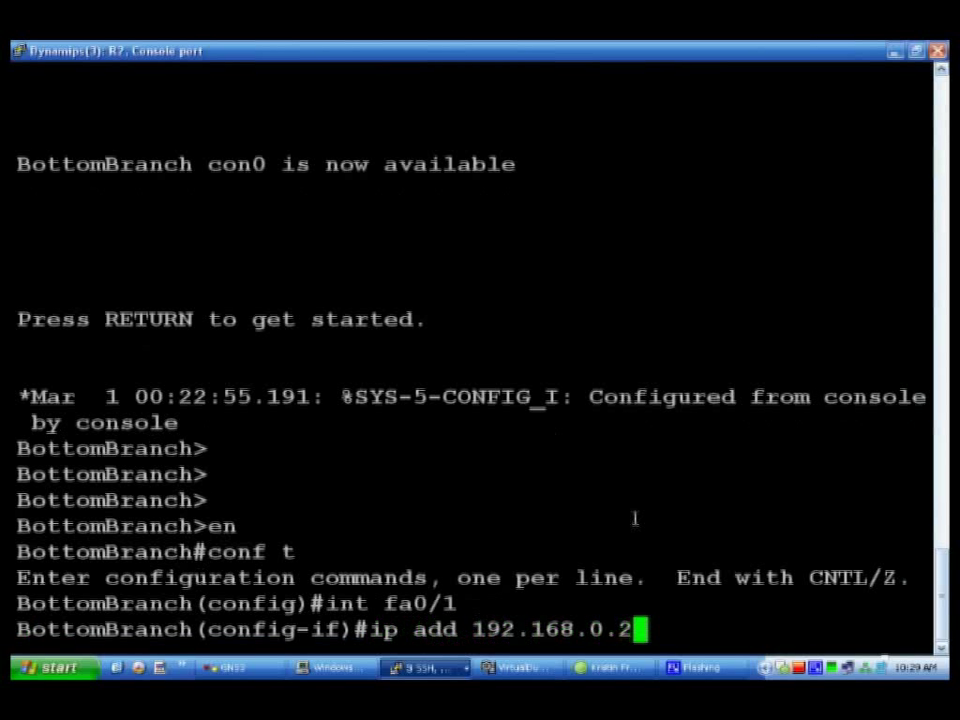
pyautogui.press('Return')
pyautogui.press('Up')
pyautogui.write('255')
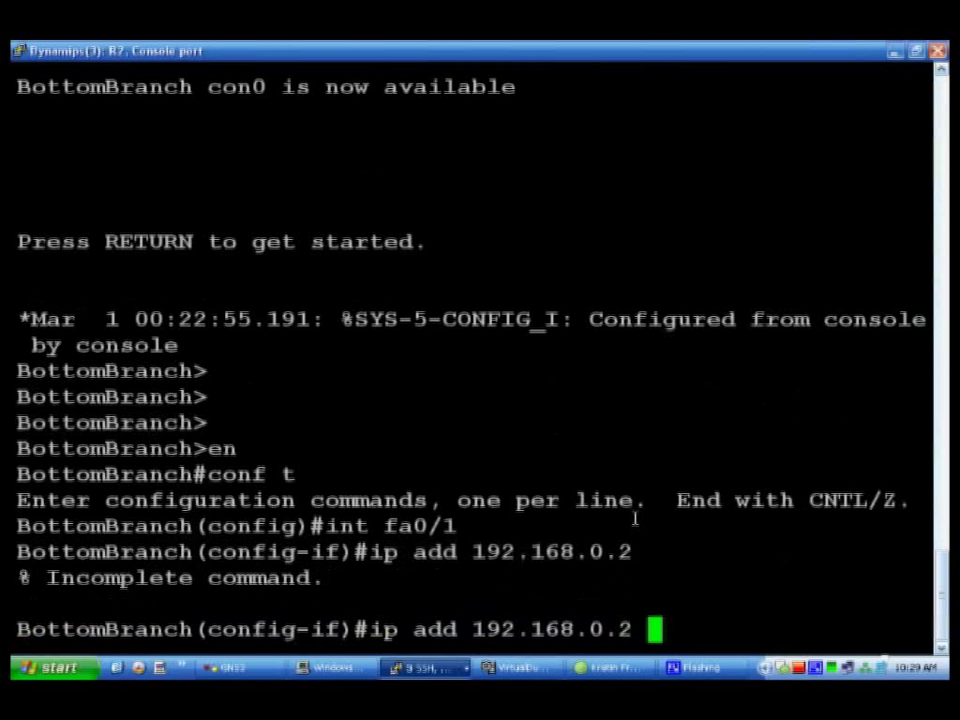
pyautogui.write('.255.255.0')
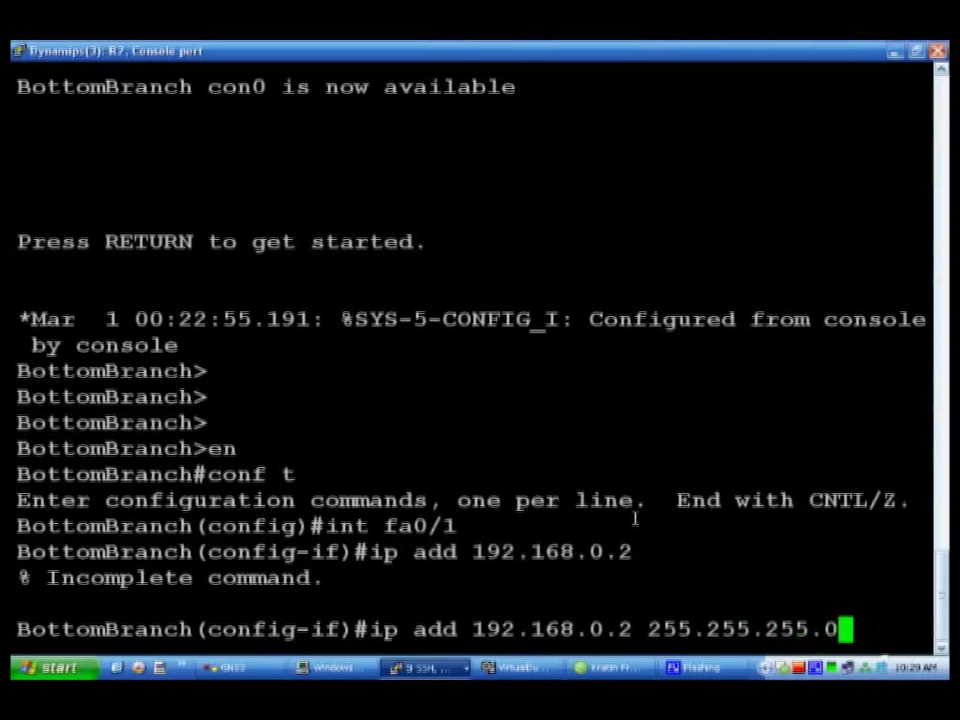
pyautogui.press('Return')
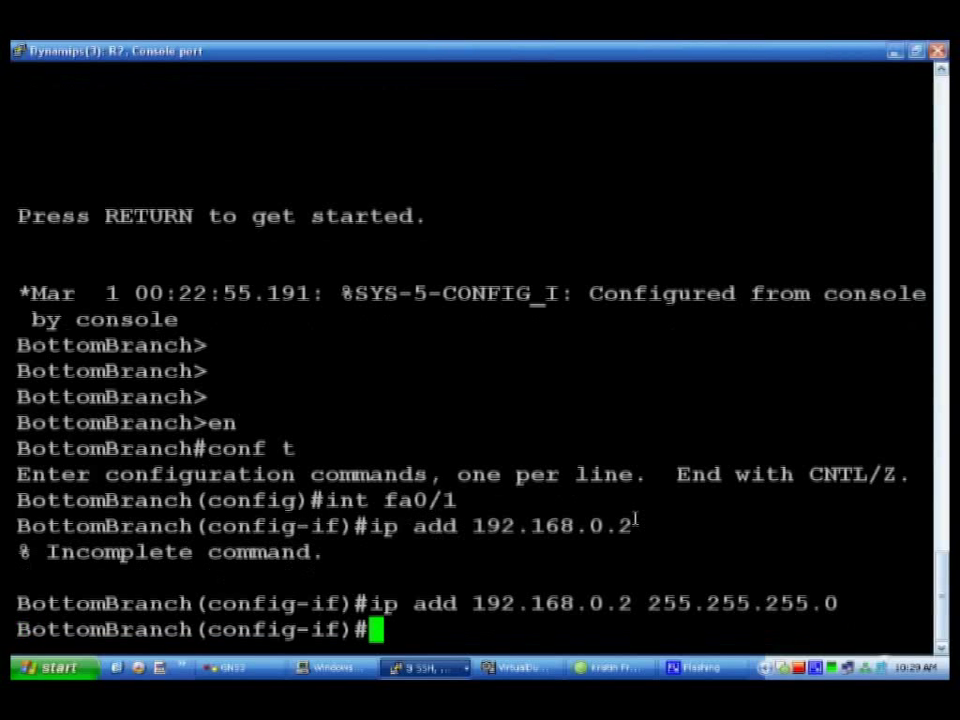
# Step: Enable fa0/1 with no shutdown and return to the privileged prompt with Ctrl+Z
pyautogui.write('nos')
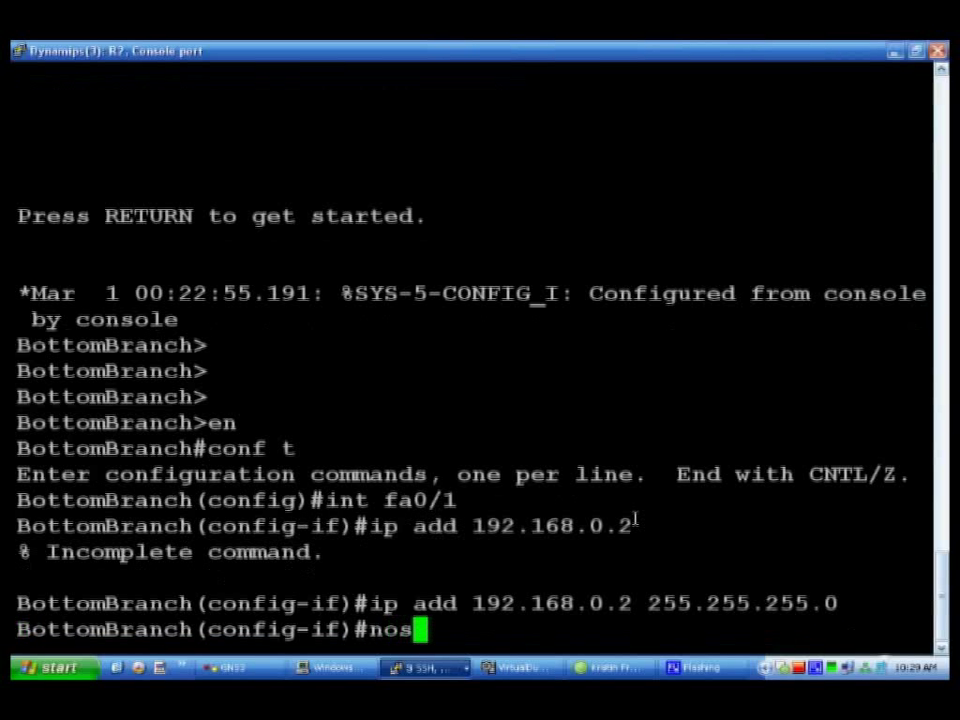
pyautogui.press('BackSpace')
pyautogui.write('shut')
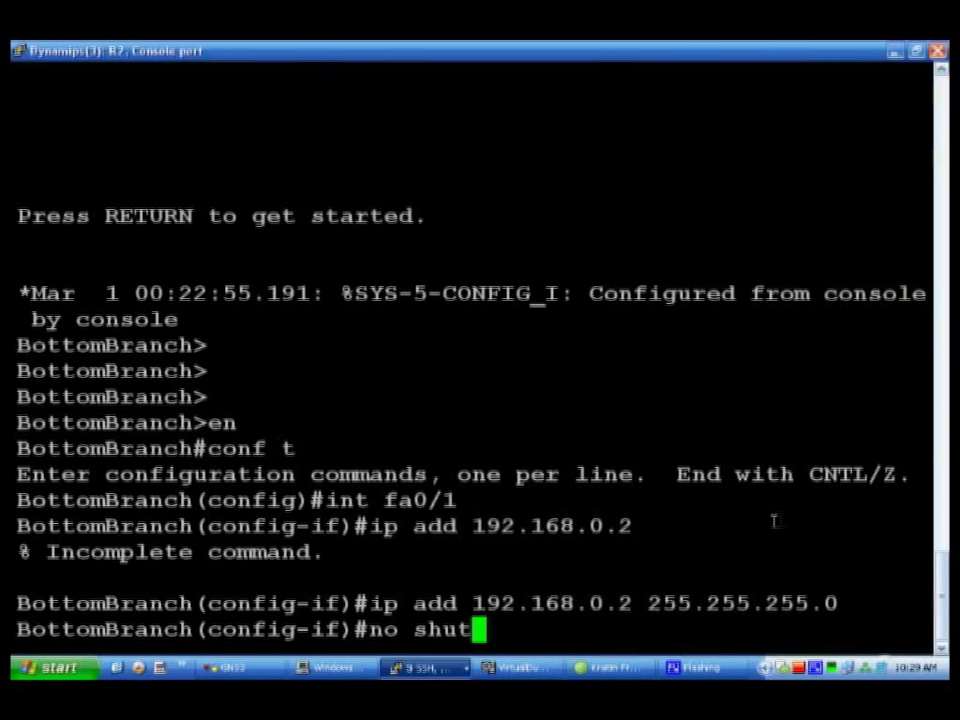
pyautogui.press('Return')
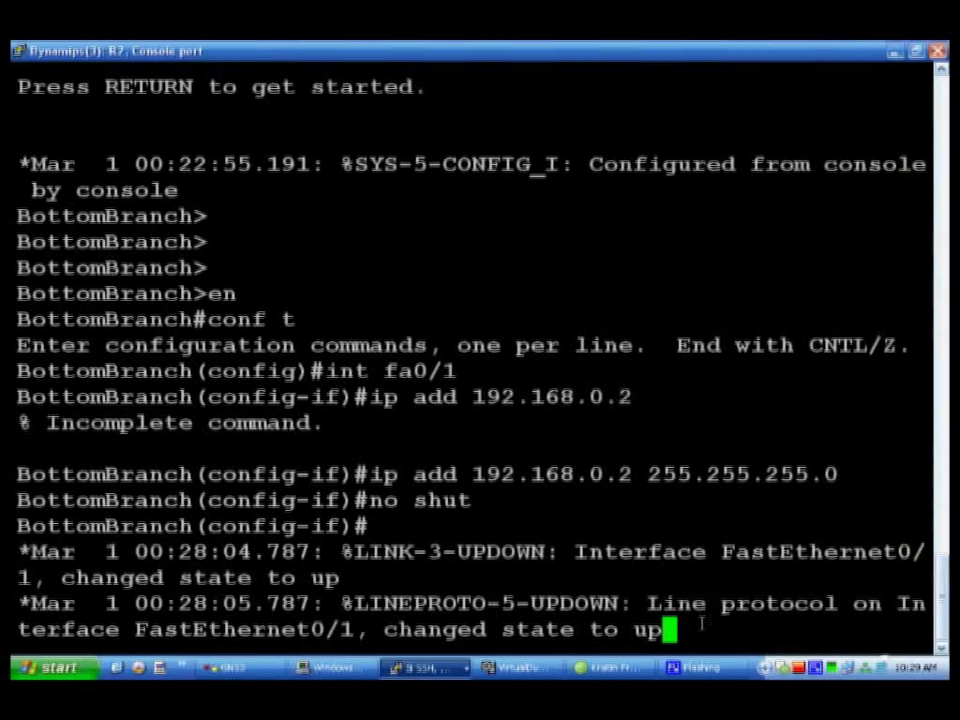
pyautogui.press('Return')
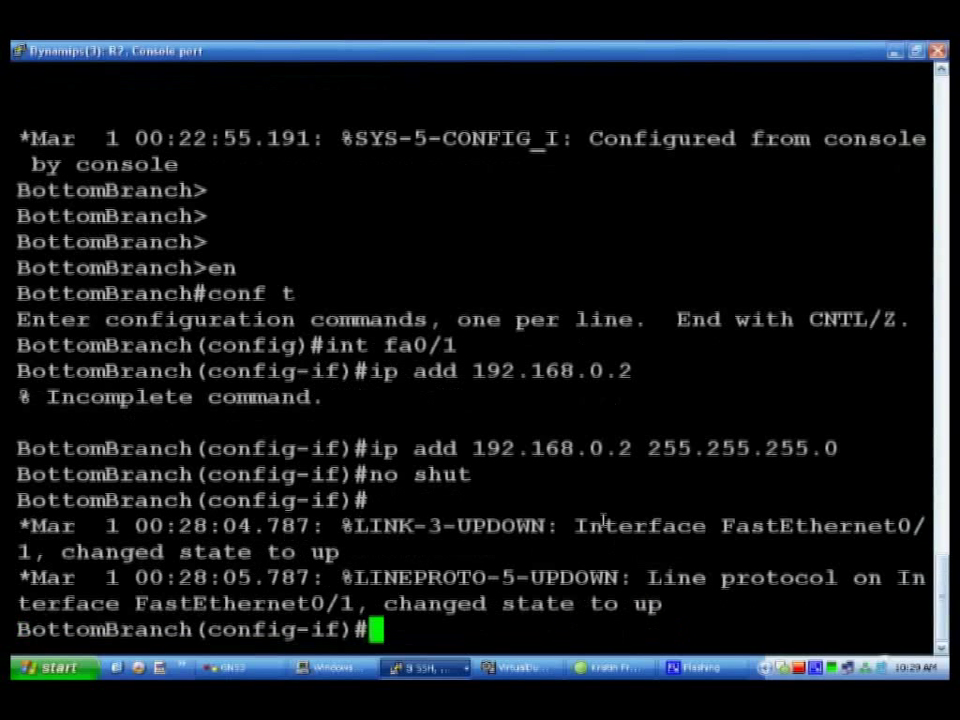
pyautogui.hotkey('ctrl', 'z')
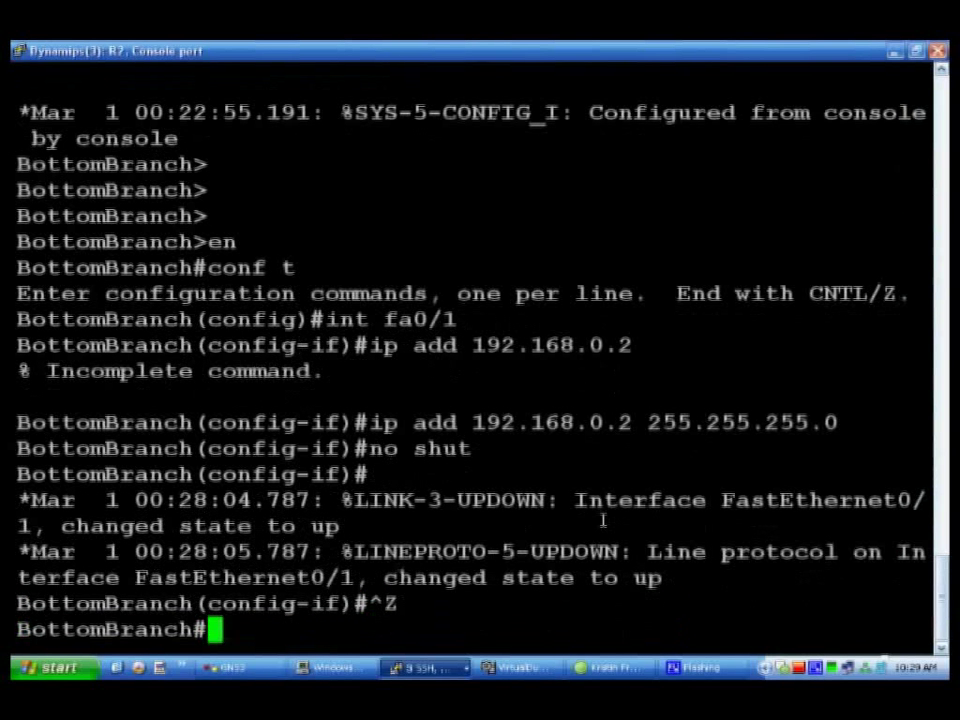
# Step: Ping 192.168.0.1 from BottomBranch
pyautogui.write('ping ')
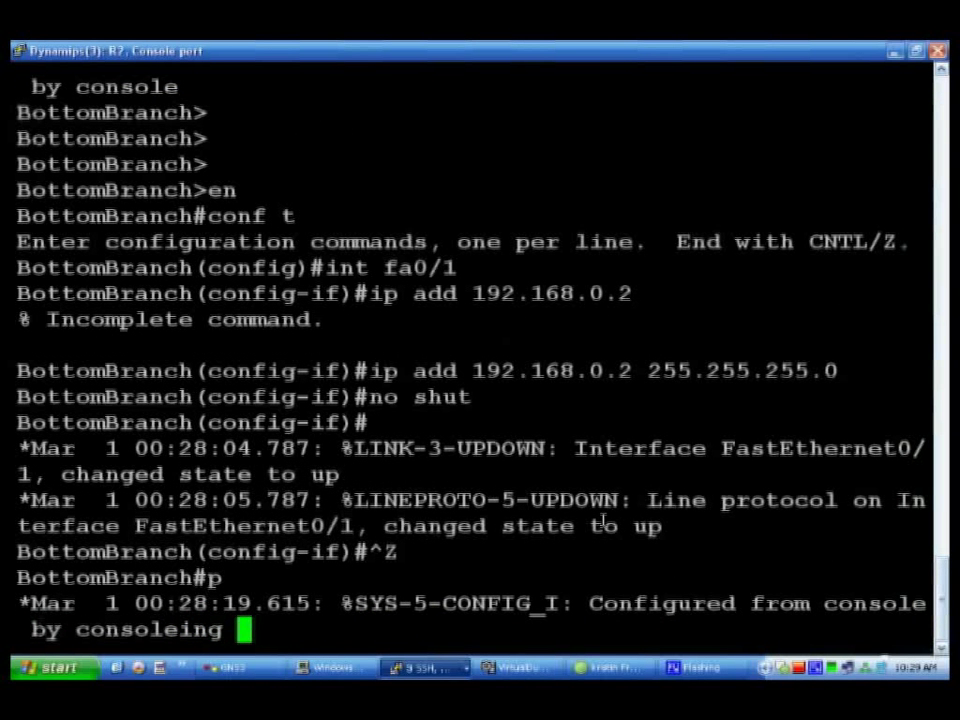
pyautogui.write('192.169')
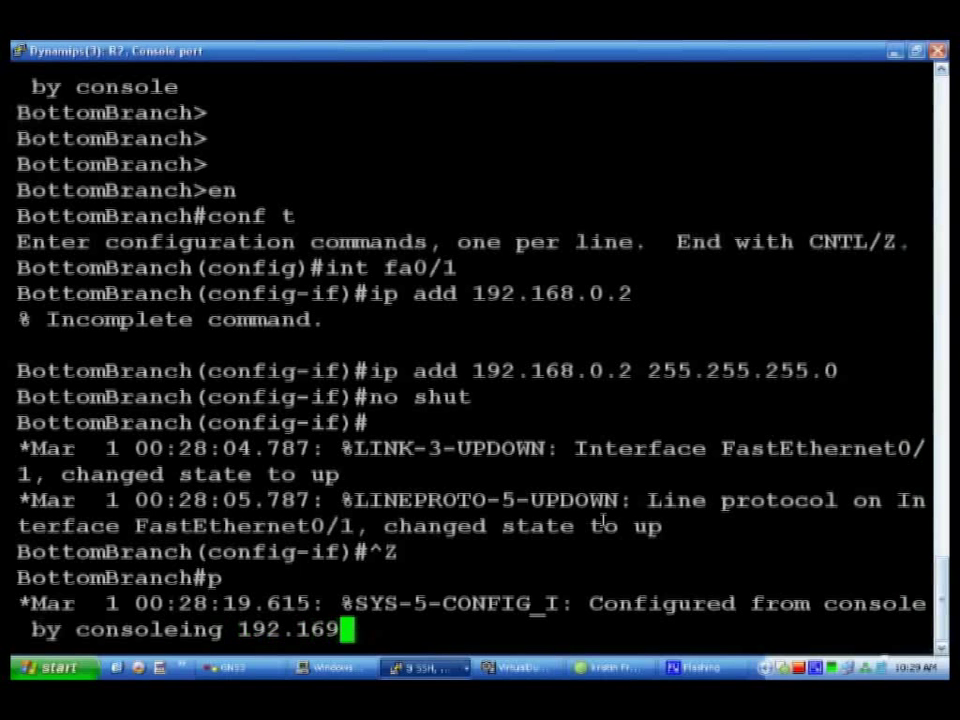
pyautogui.press('BackSpace')
pyautogui.write('8.0.1')
pyautogui.press('Return')
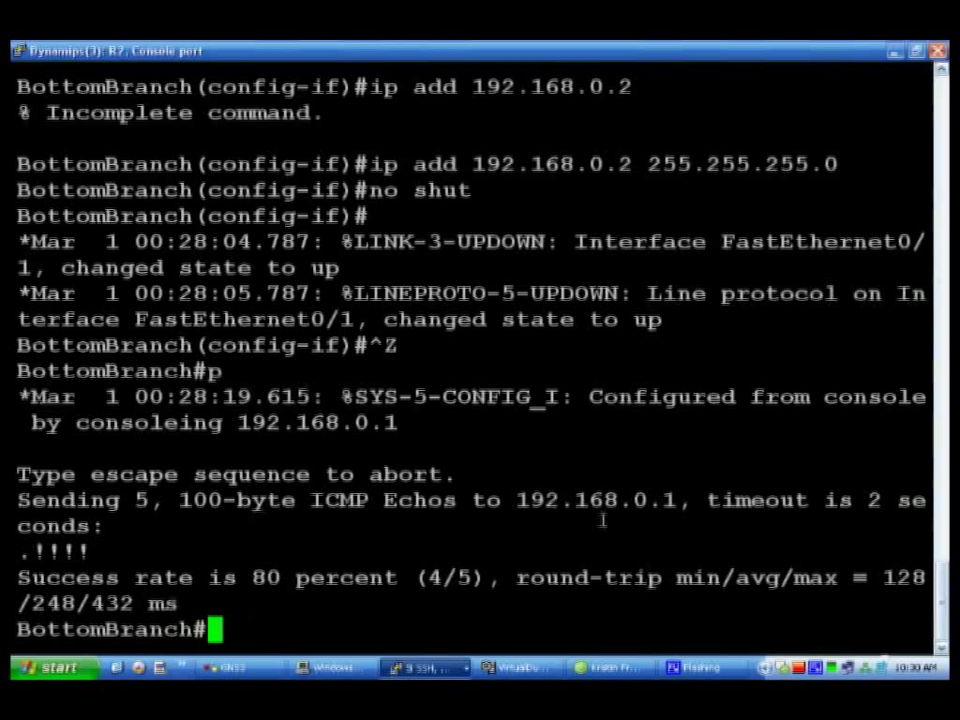
# Step: Rerun the ping to 192.168.0.1 for 5/5 success, then view the GNS3 topology
pyautogui.press('Up')
pyautogui.press('Delete')
pyautogui.press('BackSpace')
pyautogui.press('BackSpace')
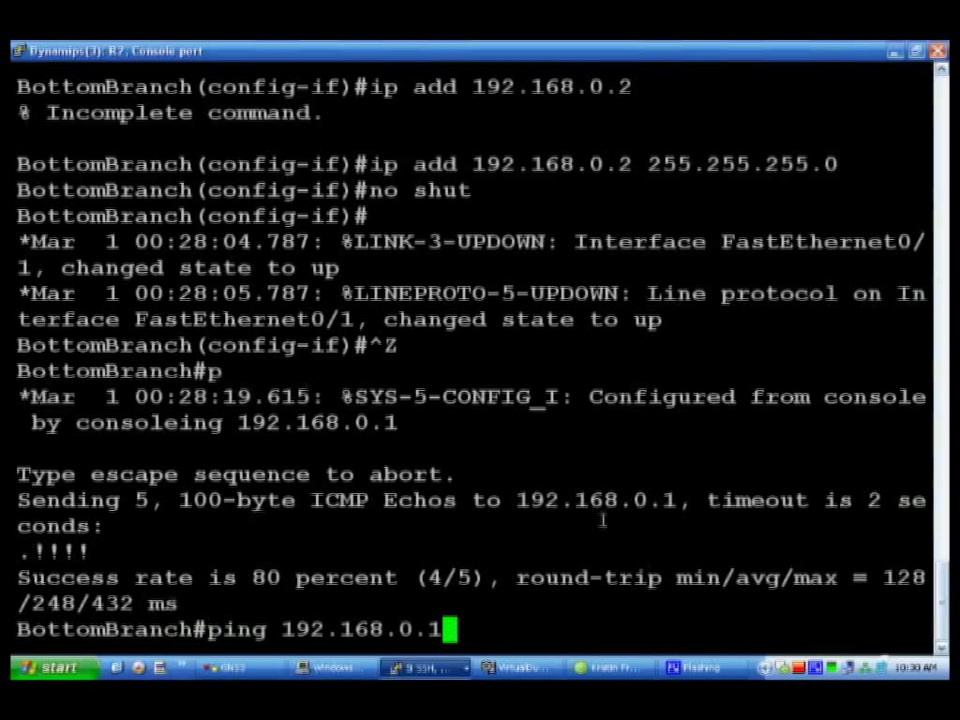
pyautogui.press('Return')
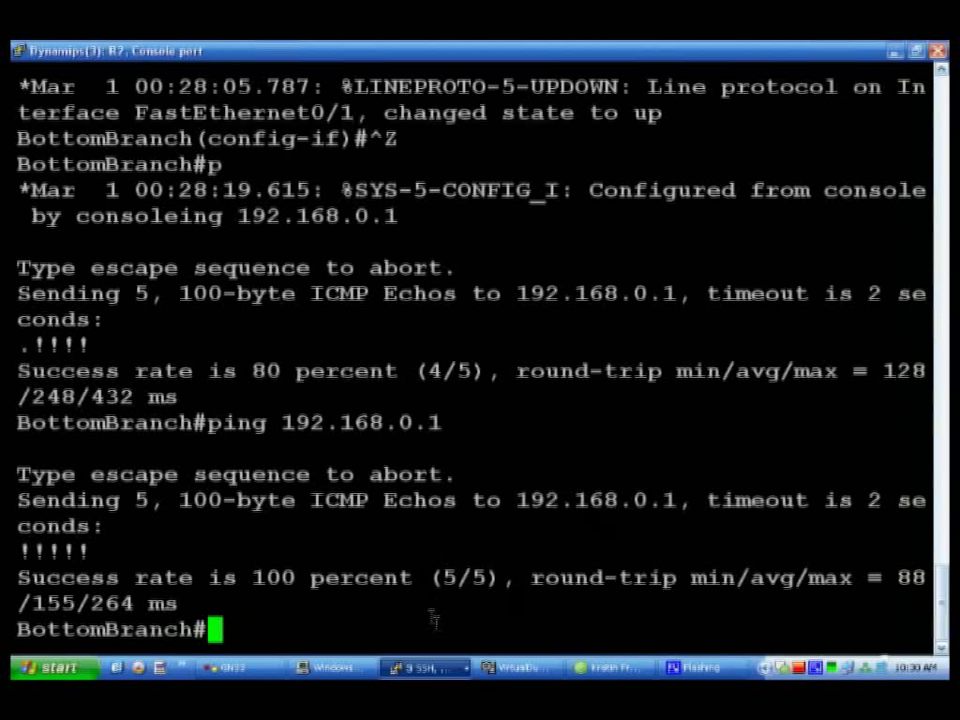
pyautogui.click(230, 667)
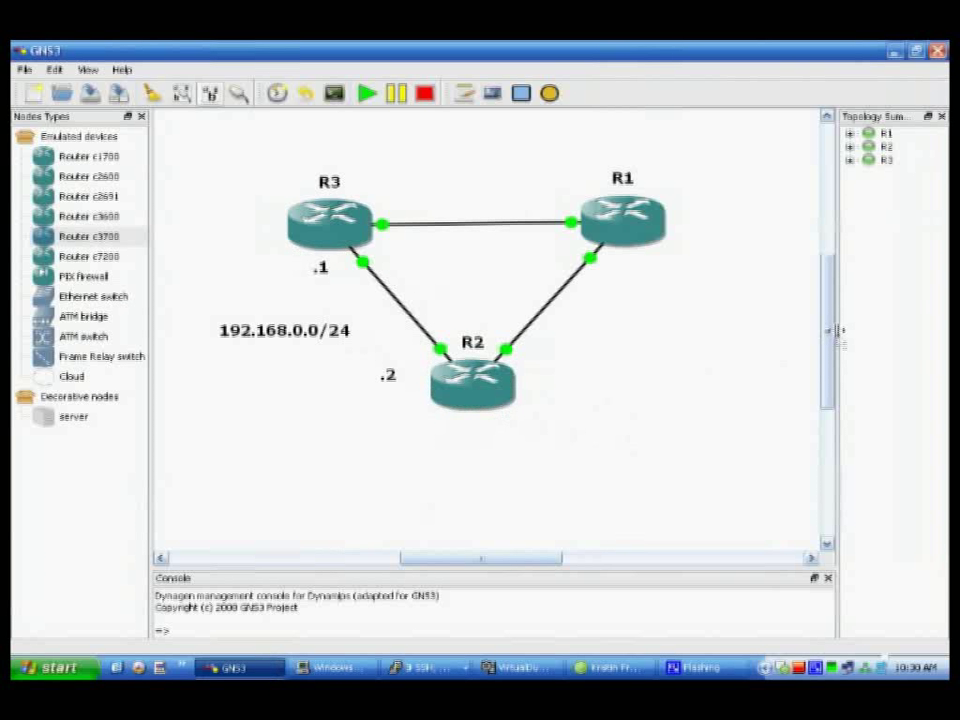
# Step: Label the R3–R1 link with notes 172.16.0.0/24, .1 beside R3 and .2 beside R1
pyautogui.moveTo(827, 332); pyautogui.dragTo(825, 296)
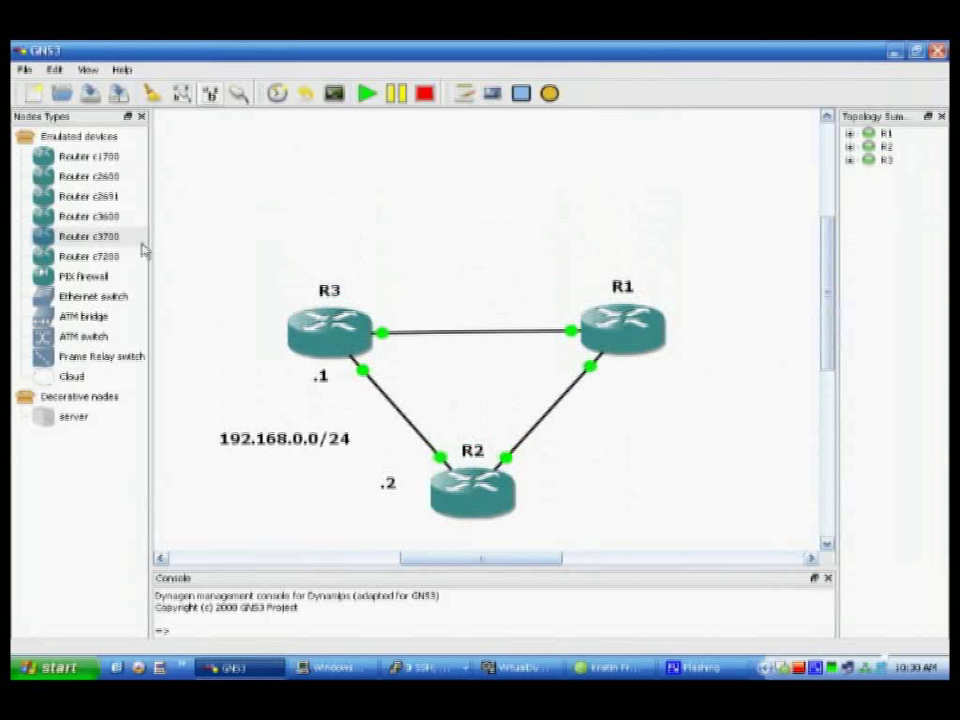
pyautogui.click(463, 93)
pyautogui.click(416, 270)
pyautogui.write('172.16')
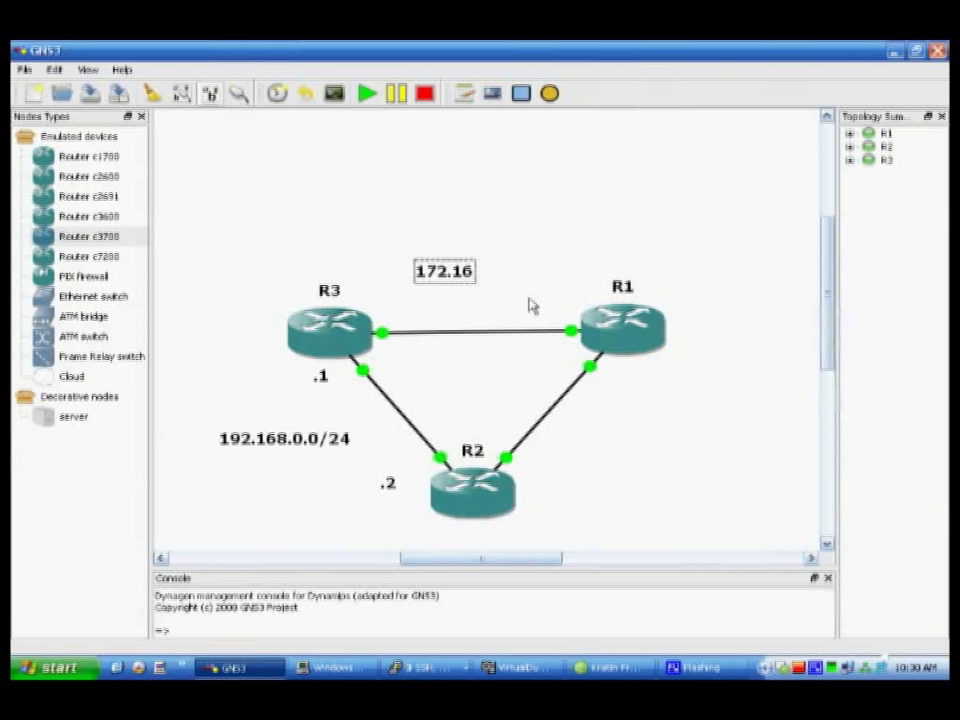
pyautogui.write('.0.0/24')
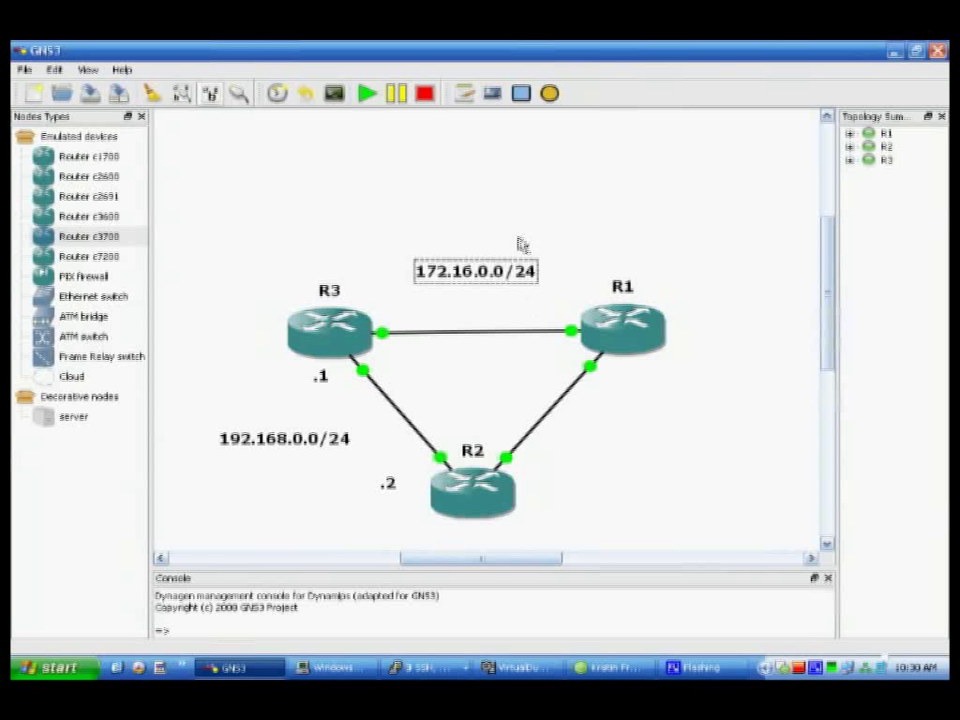
pyautogui.click(461, 242)
pyautogui.moveTo(462, 270); pyautogui.dragTo(467, 252)
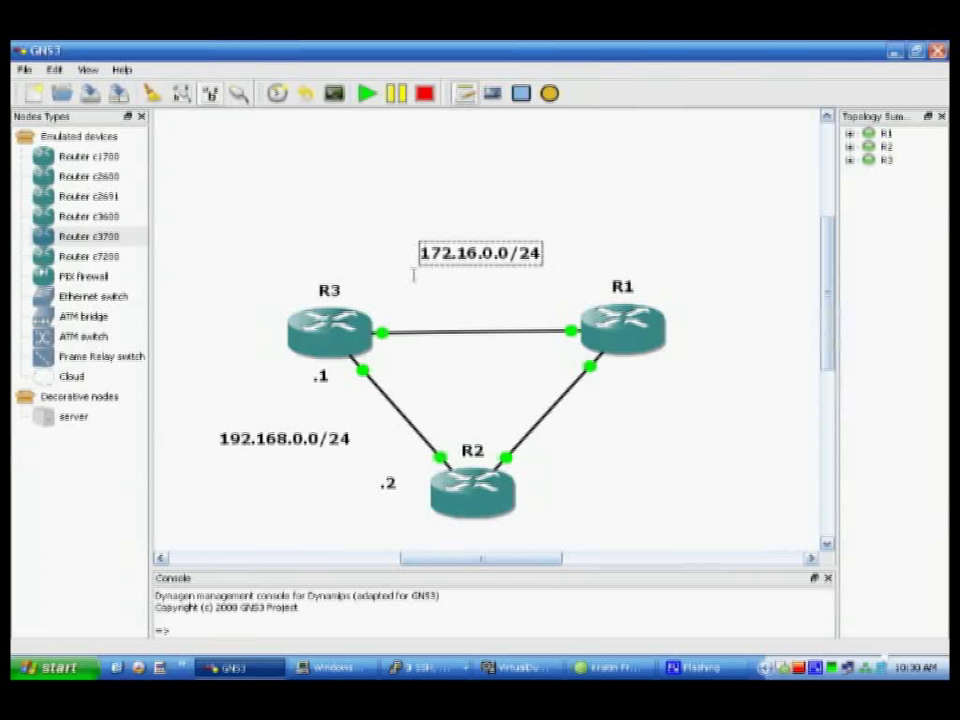
pyautogui.click(389, 301)
pyautogui.write('.1')
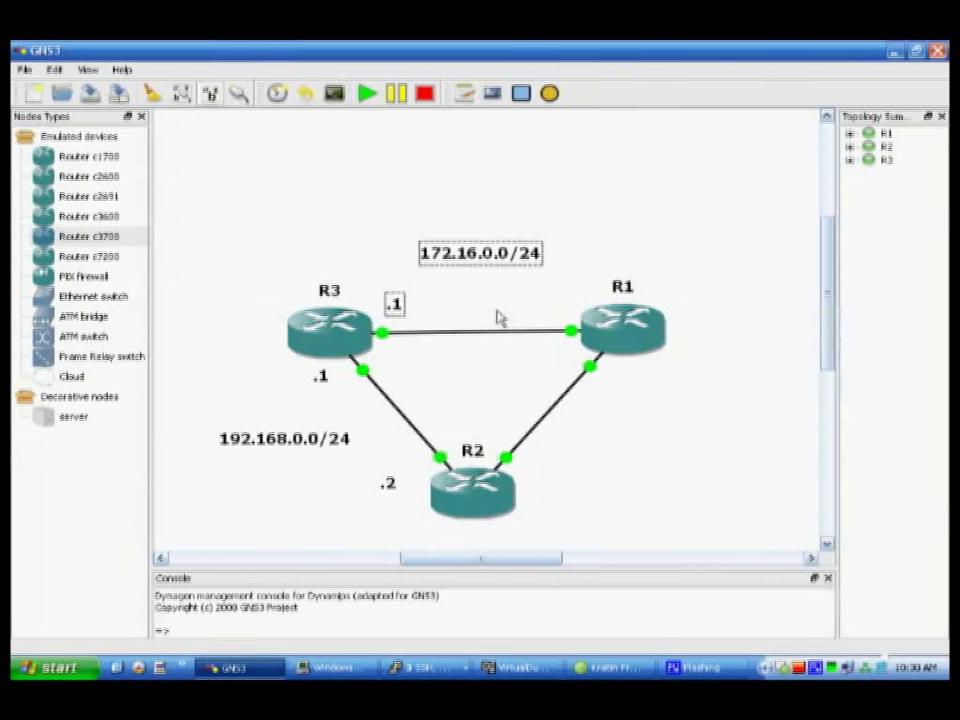
pyautogui.click(504, 308)
pyautogui.click(464, 94)
pyautogui.click(546, 310)
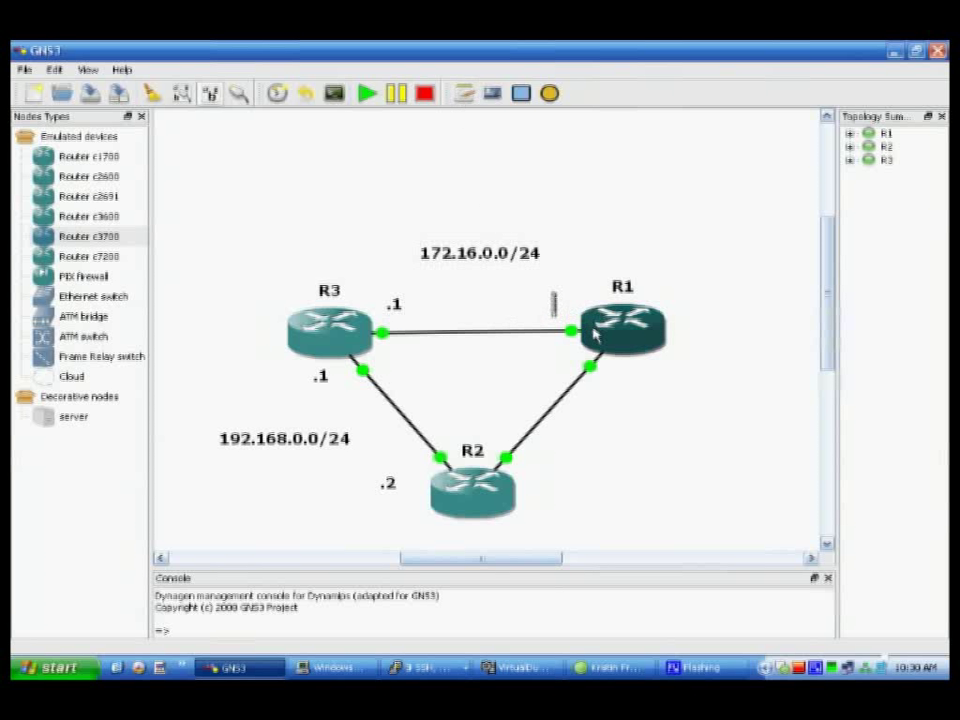
pyautogui.write('.2')
pyautogui.click(466, 318)
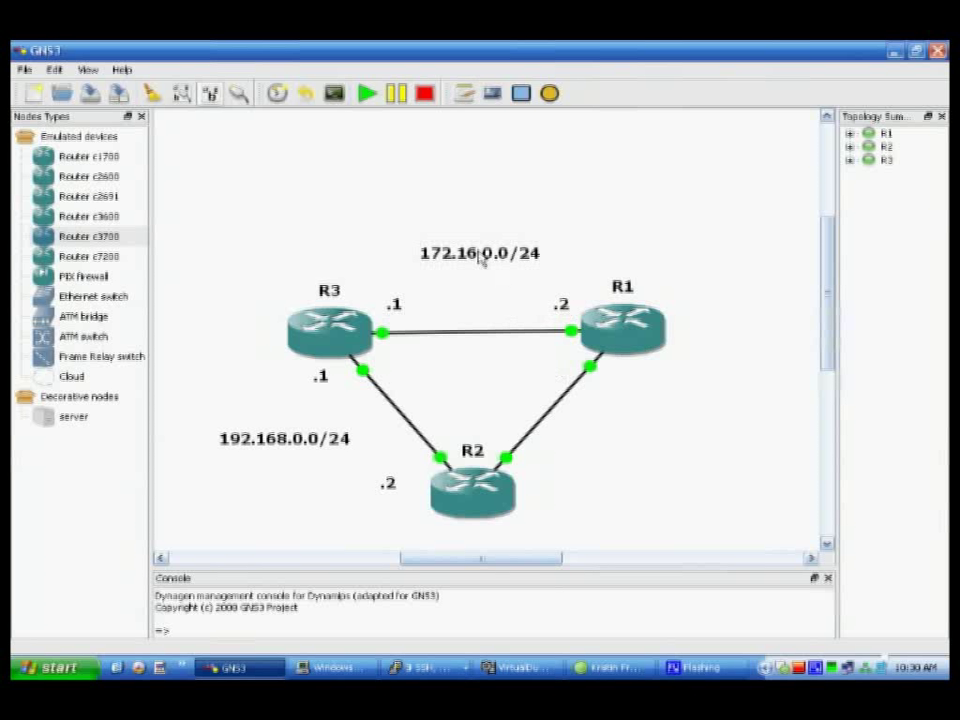
# Step: Label the R1–R2 link with notes 192.168.1.0/30, .1 beside R1 and .2 beside R2
pyautogui.click(462, 91)
pyautogui.click(592, 440)
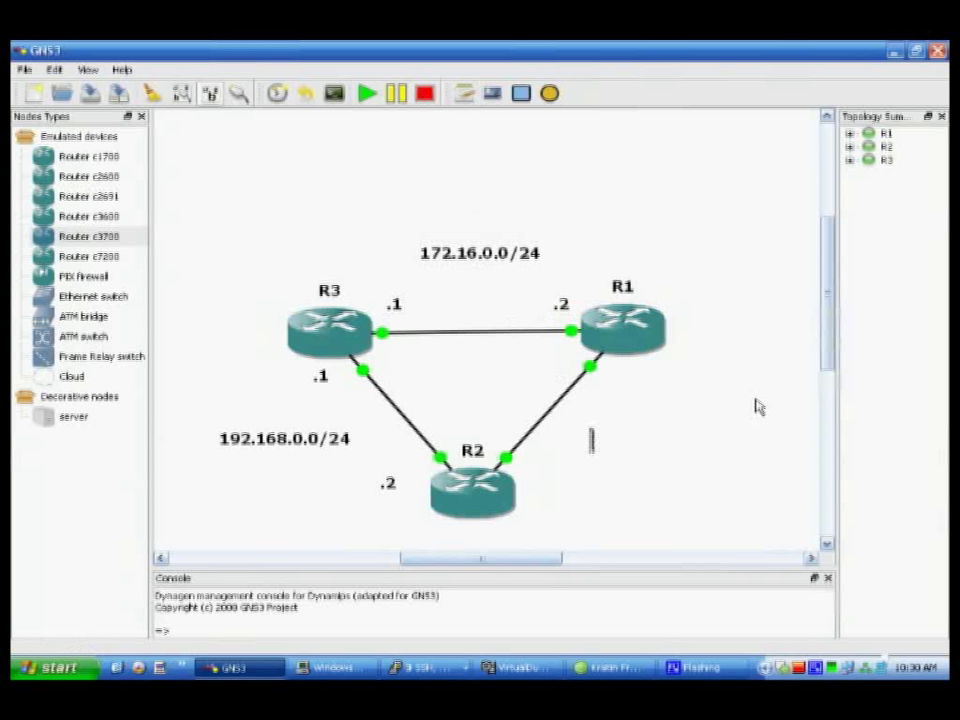
pyautogui.write('192.16')
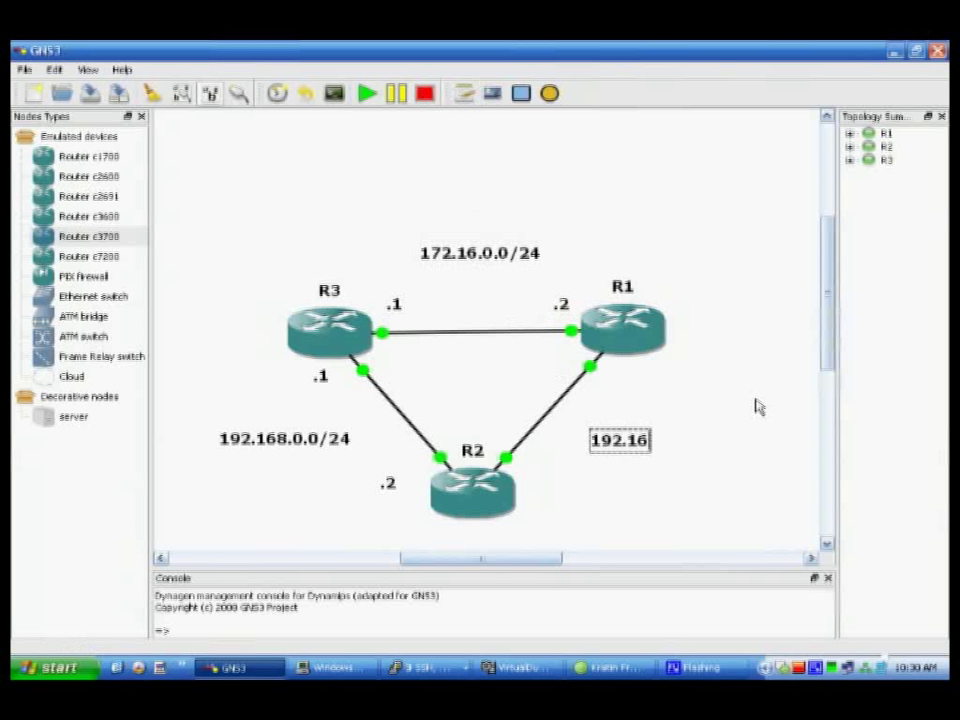
pyautogui.write('8.1.0')
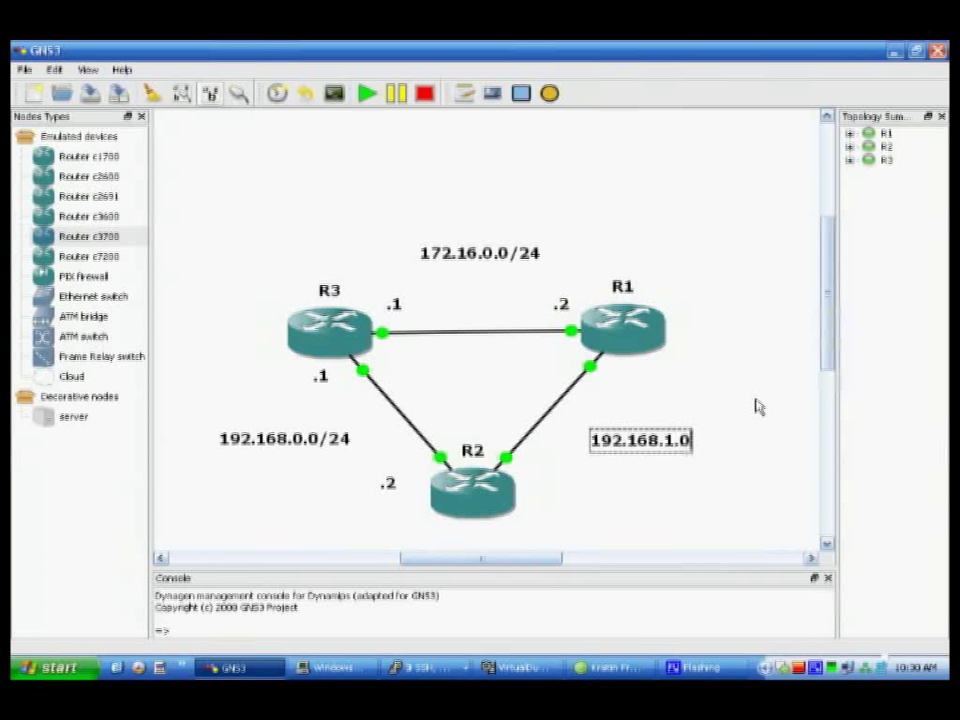
pyautogui.write('/30')
pyautogui.click(671, 473)
pyautogui.moveTo(632, 450); pyautogui.dragTo(634, 447)
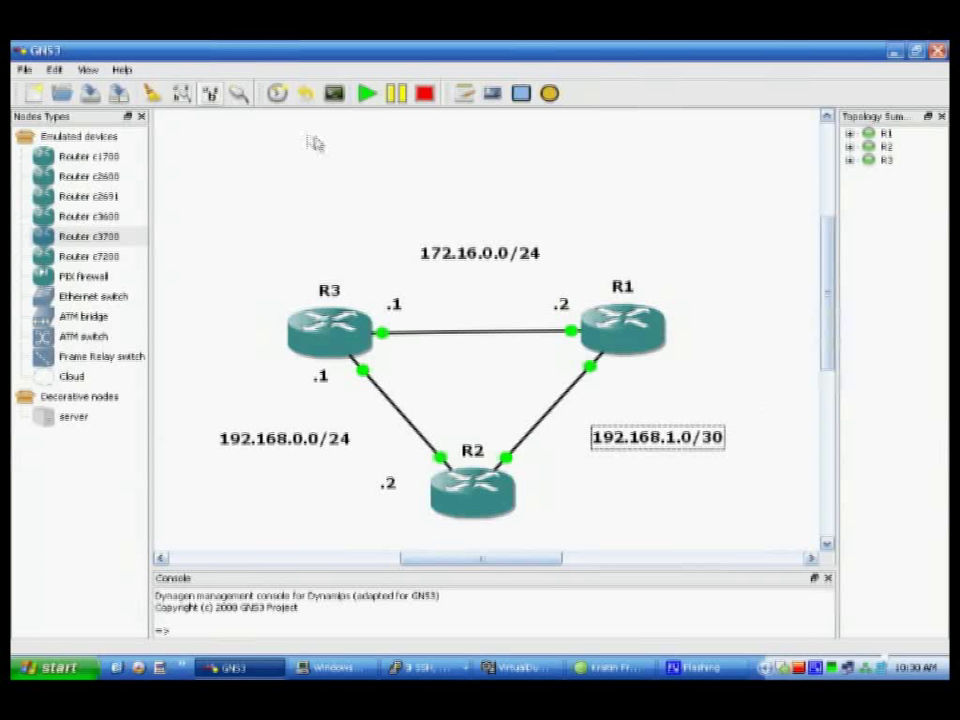
pyautogui.click(464, 95)
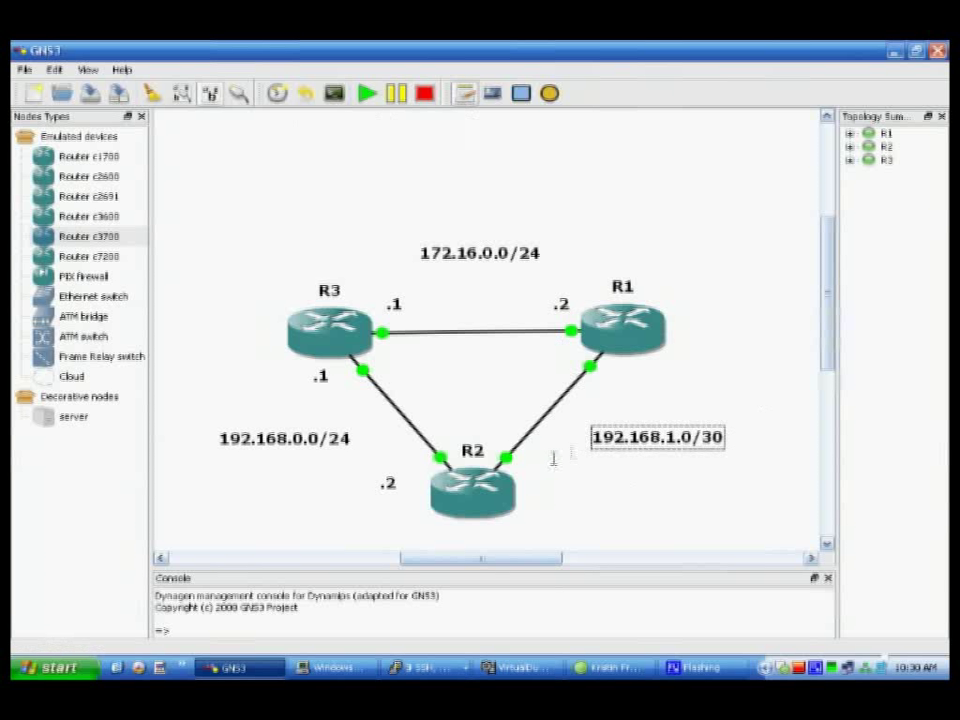
pyautogui.click(621, 378)
pyautogui.write('.1')
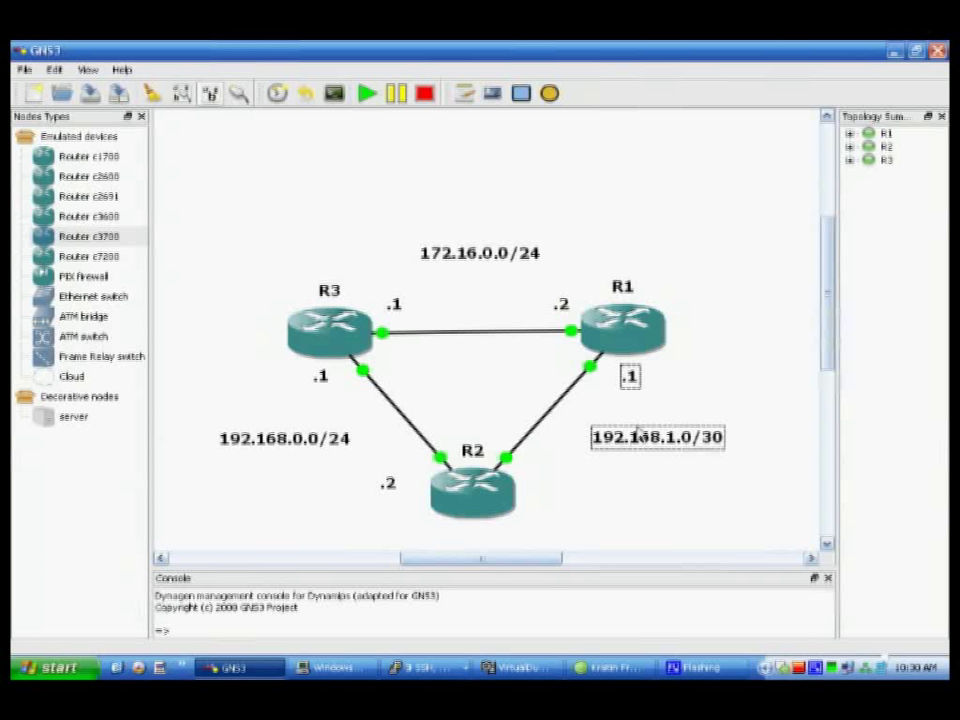
pyautogui.click(405, 362)
pyautogui.click(463, 94)
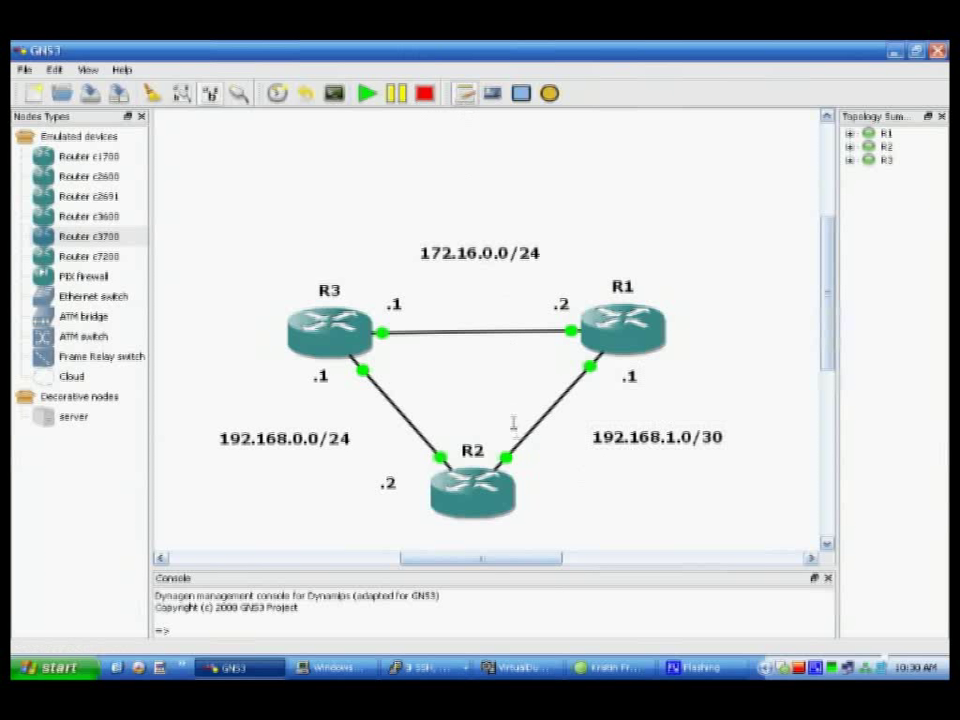
pyautogui.click(536, 475)
pyautogui.write('.2')
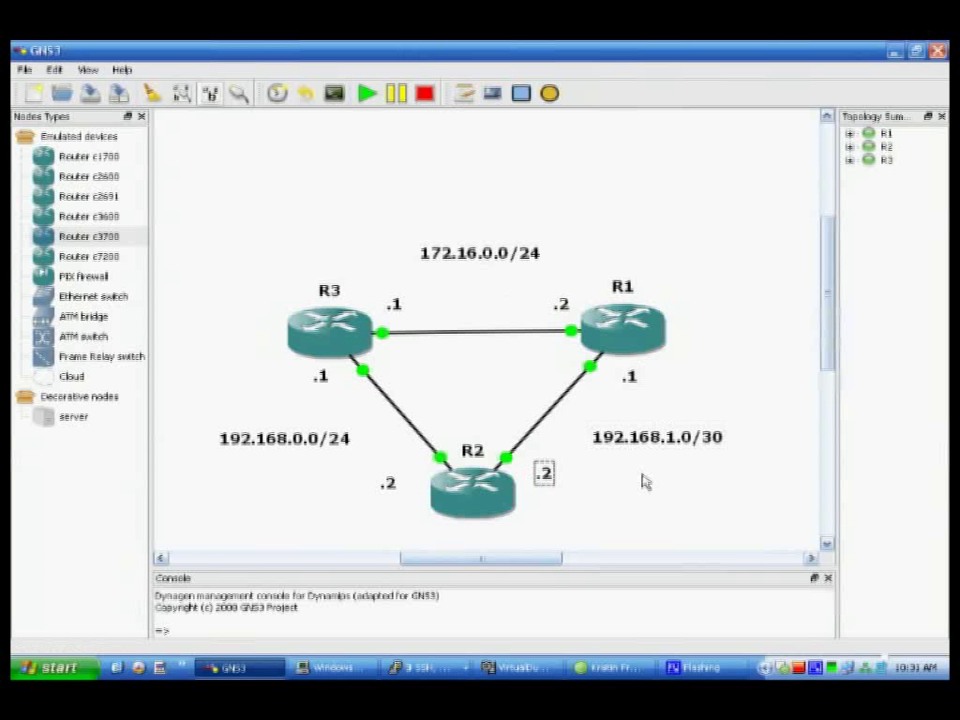
pyautogui.click(645, 482)
pyautogui.click(622, 326)
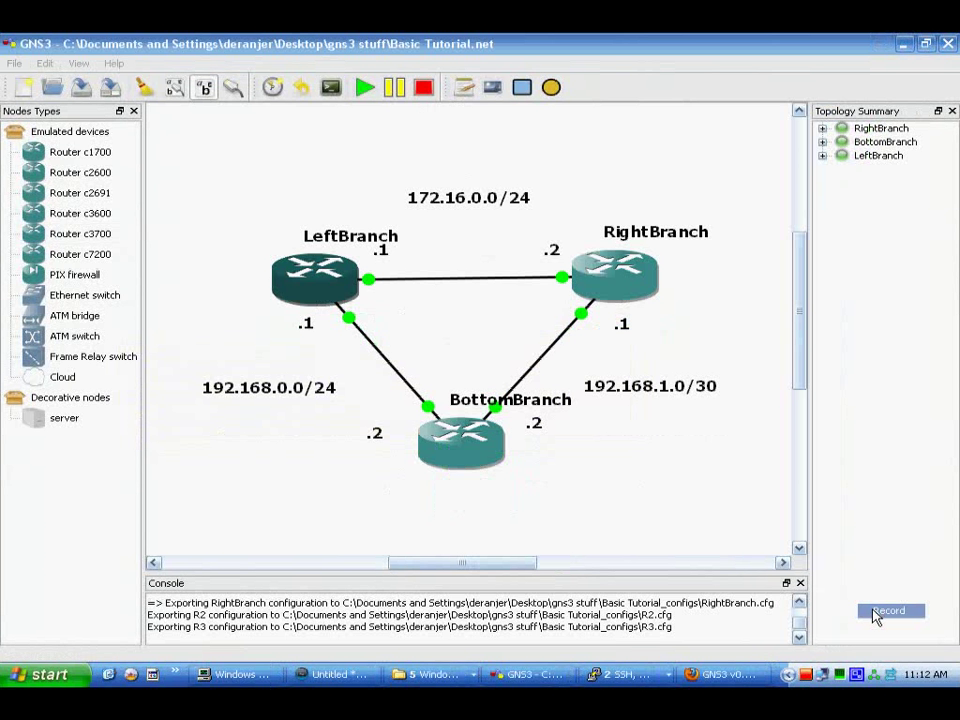
pyautogui.click(880, 611)
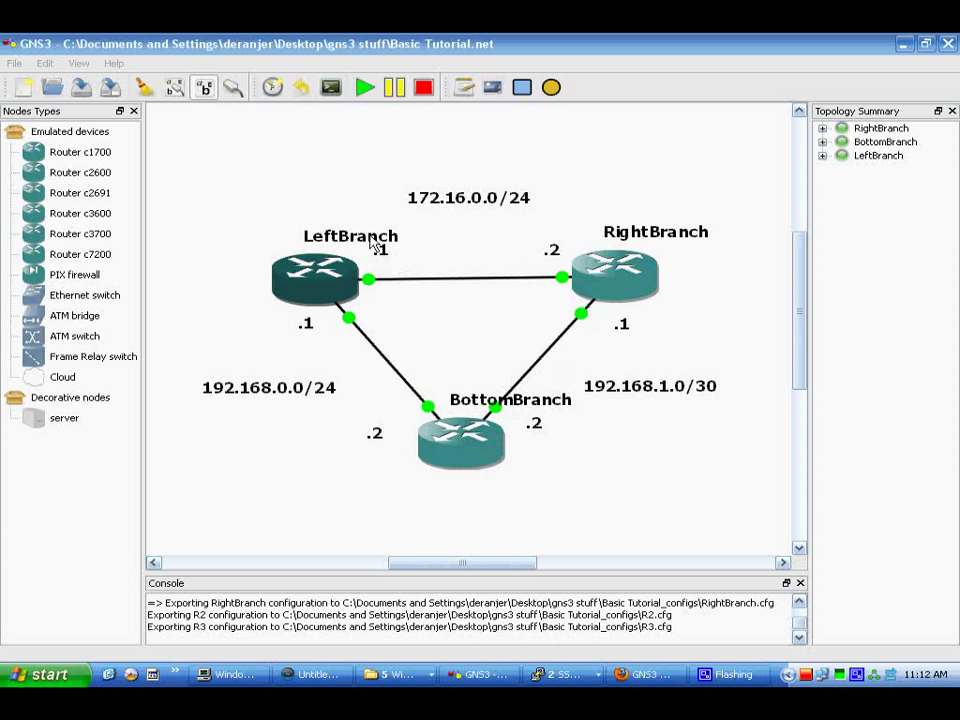
pyautogui.rightClick(612, 268)
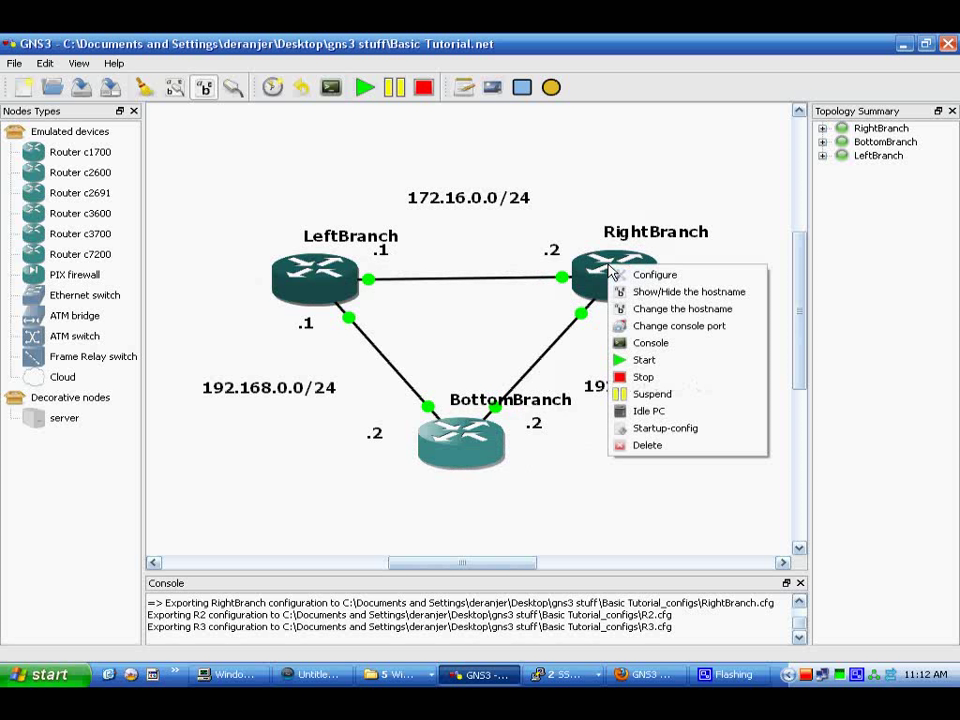
pyautogui.click(700, 208)
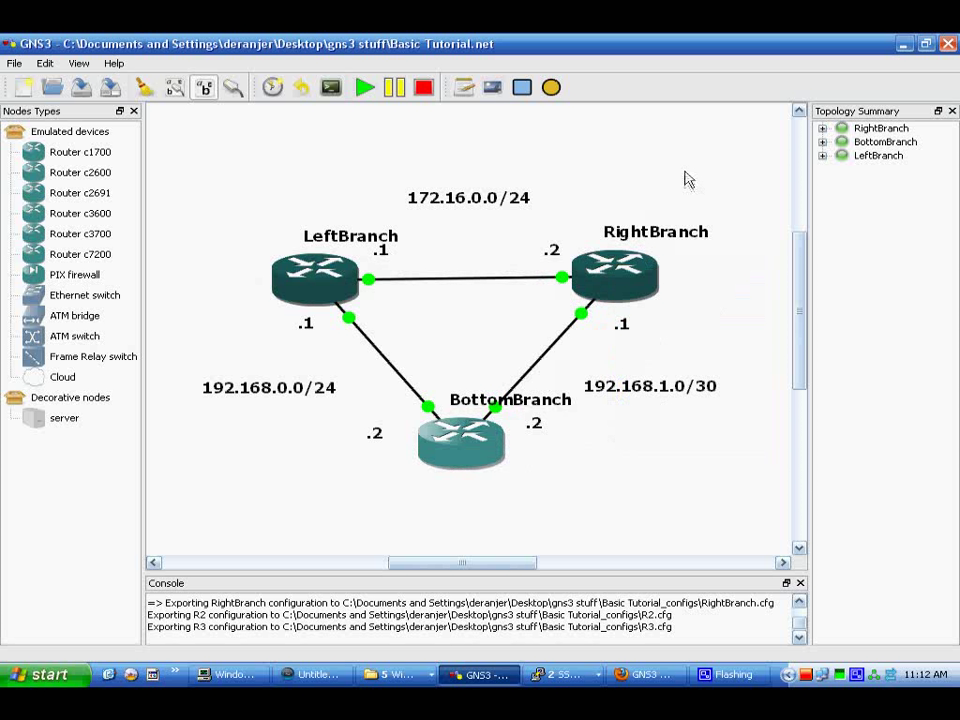
pyautogui.rightClick(616, 264)
pyautogui.click(644, 193)
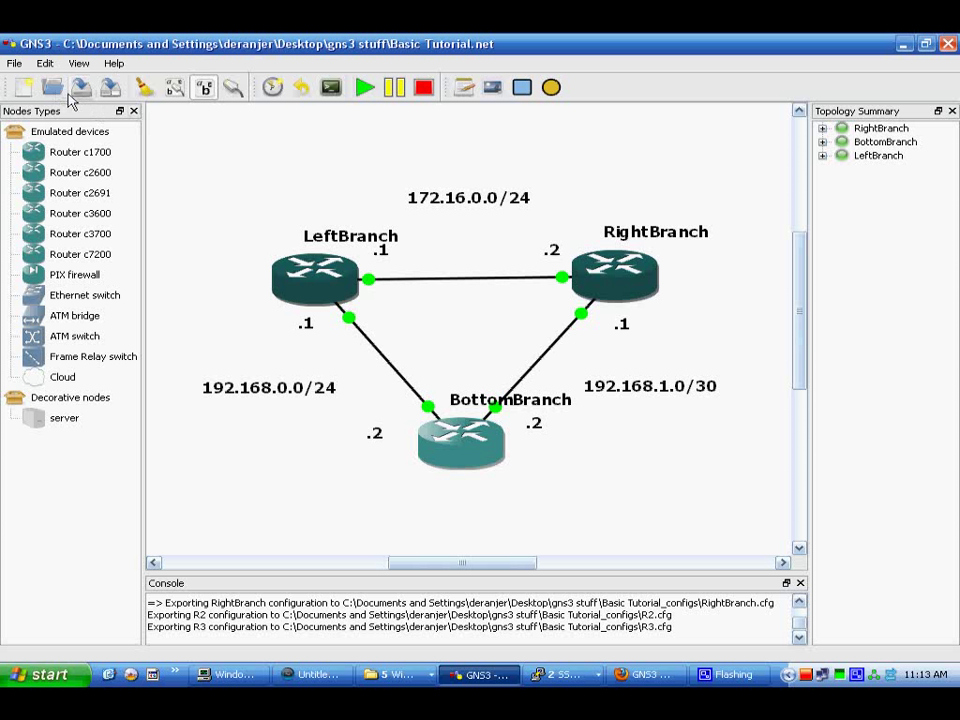
pyautogui.click(16, 63)
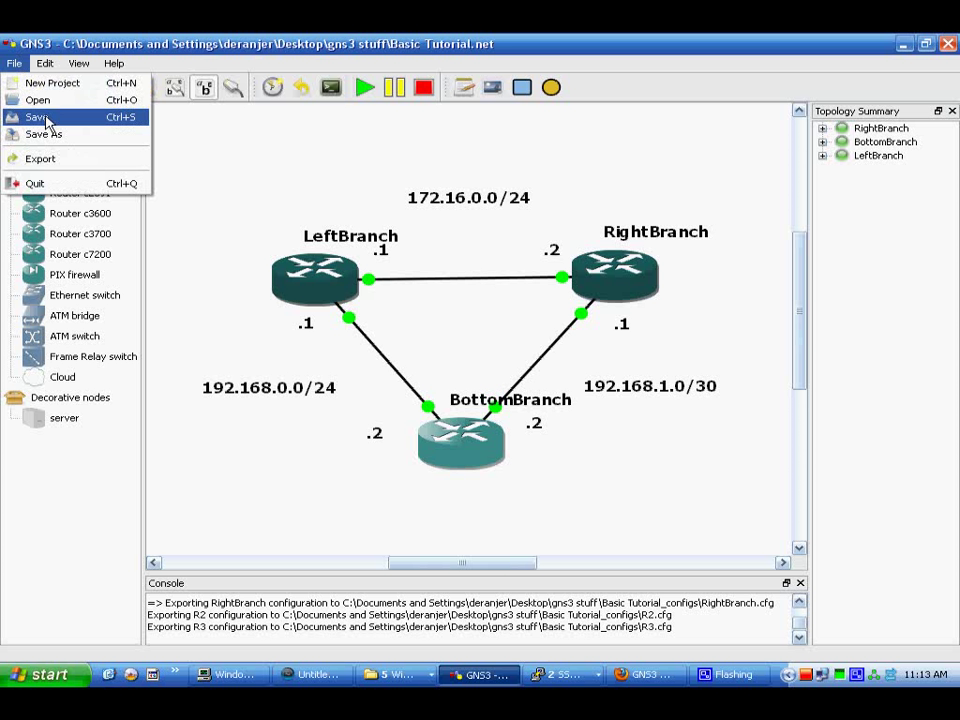
pyautogui.click(38, 118)
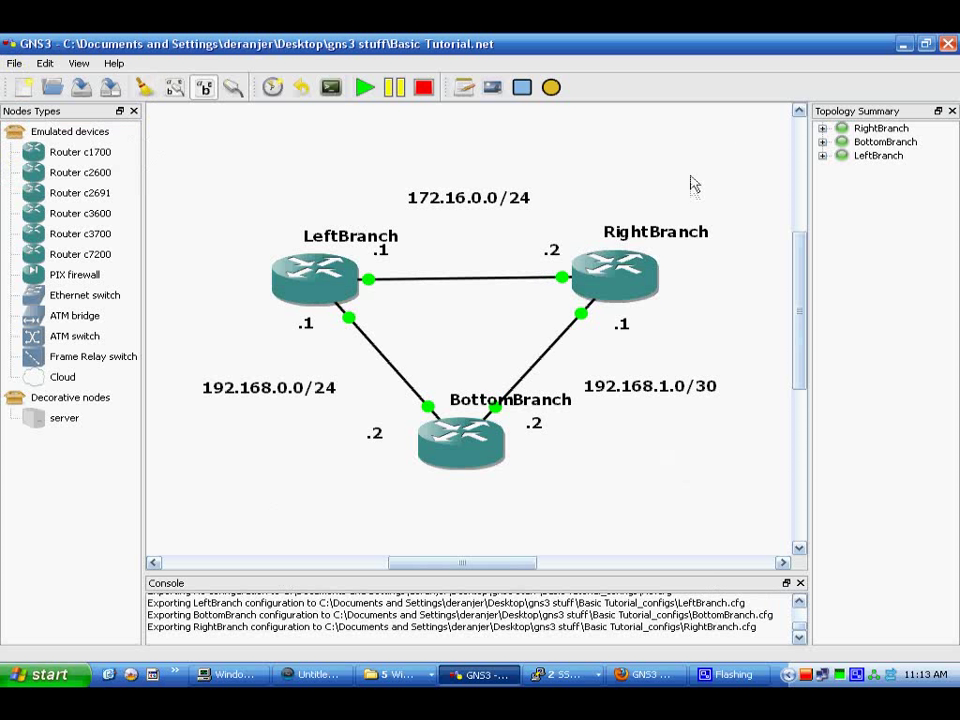
pyautogui.rightClick(621, 270)
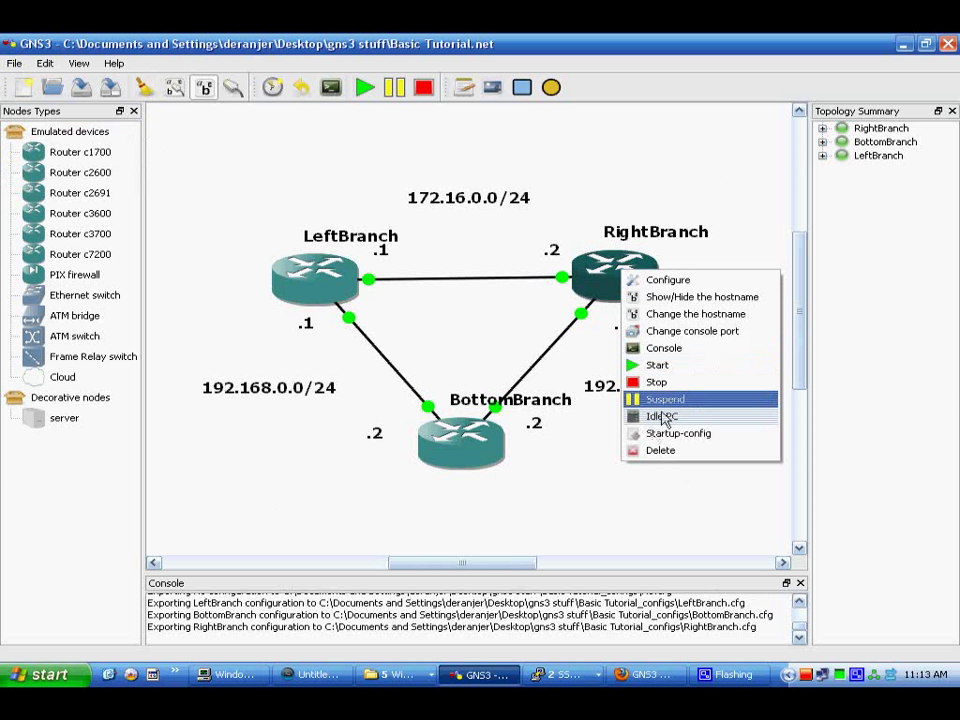
pyautogui.click(578, 490)
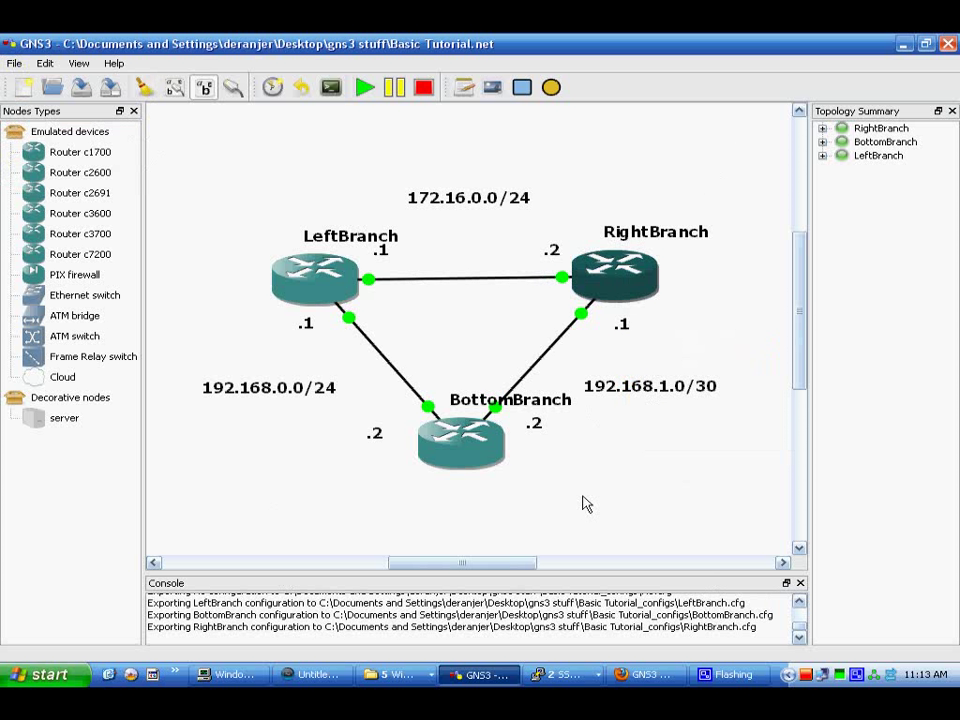
pyautogui.click(300, 88)
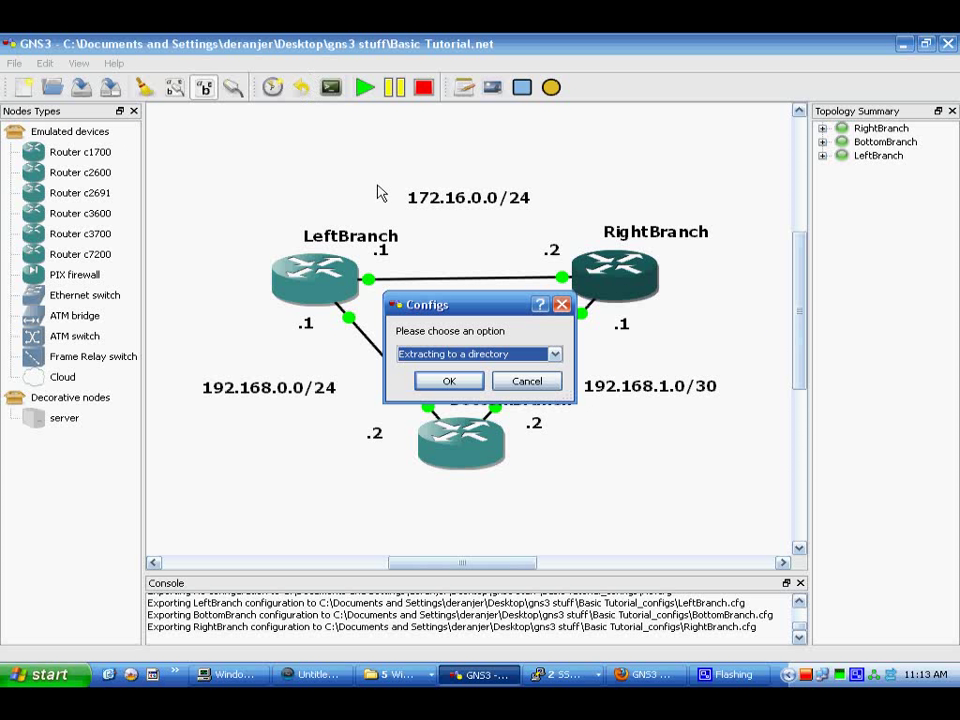
pyautogui.click(548, 381)
pyautogui.rightClick(628, 272)
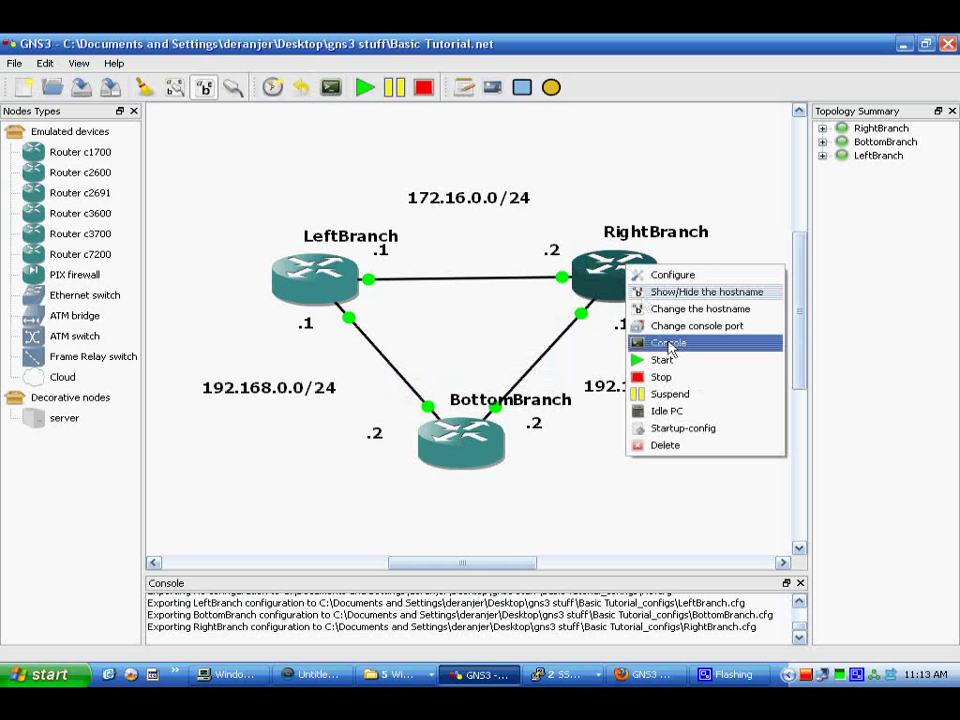
pyautogui.click(680, 428)
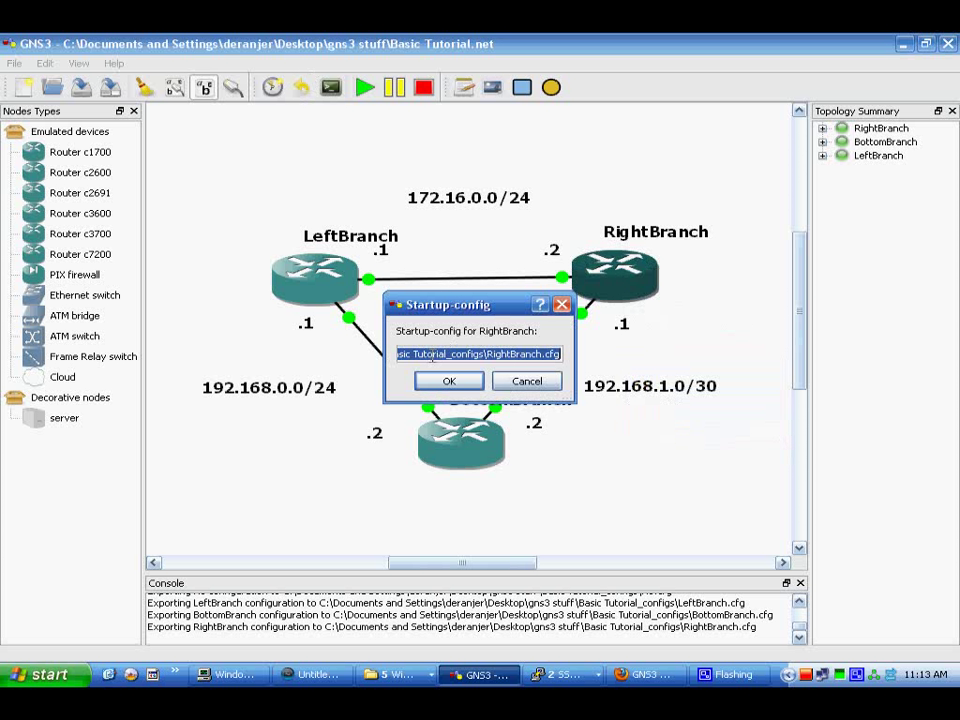
pyautogui.moveTo(412, 347); pyautogui.dragTo(626, 364)
pyautogui.click(472, 383)
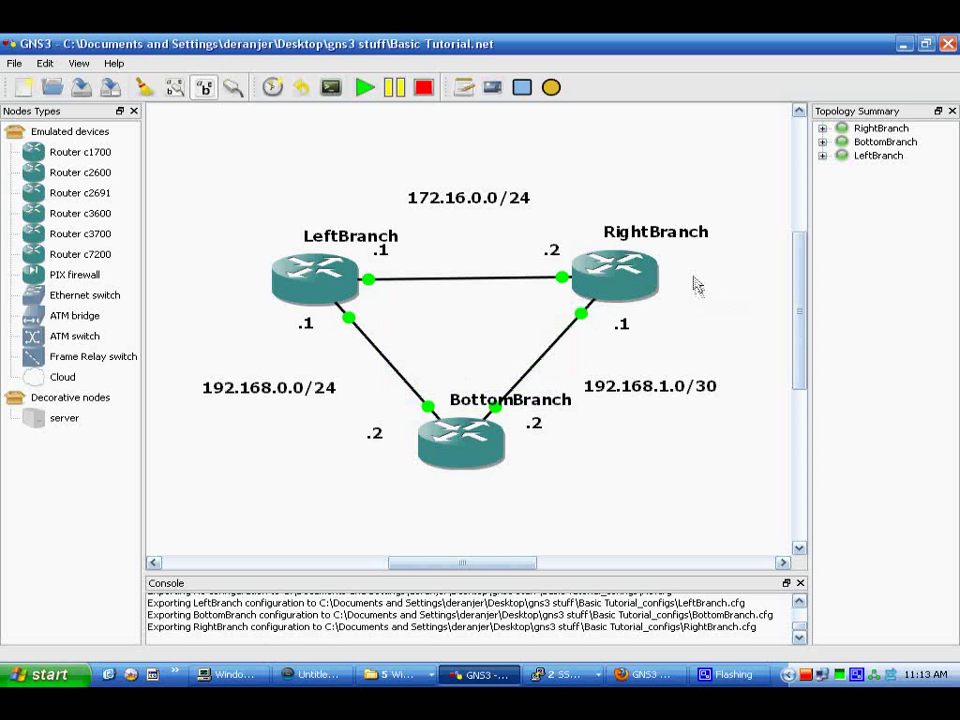
pyautogui.click(565, 674)
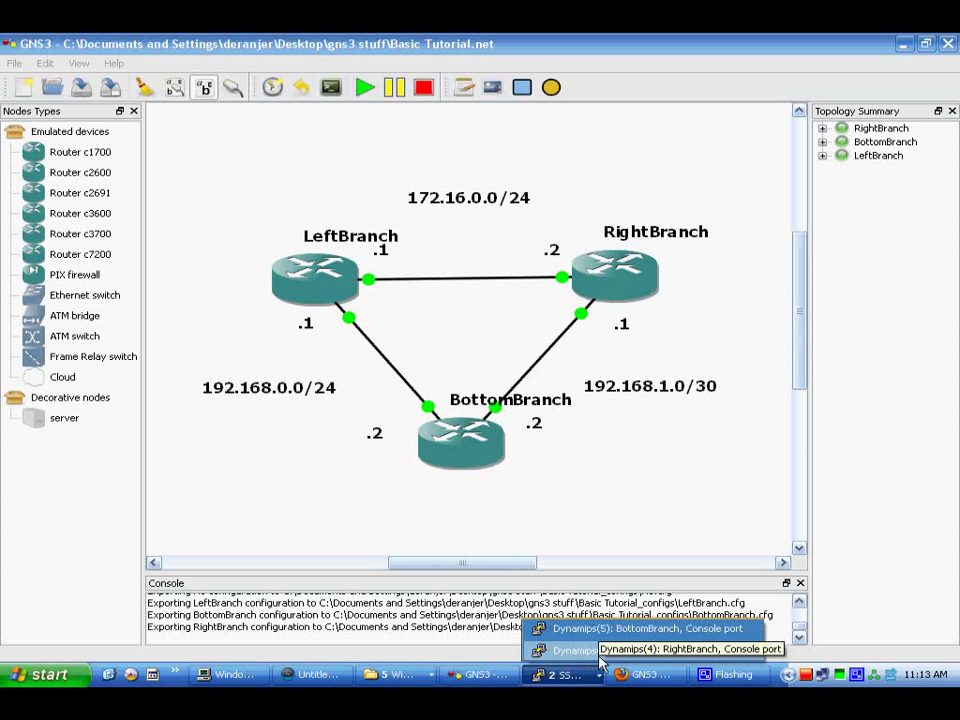
# Step: Inspect RightBranch and its link to BottomBranch, then list the open console windows
pyautogui.click(767, 489)
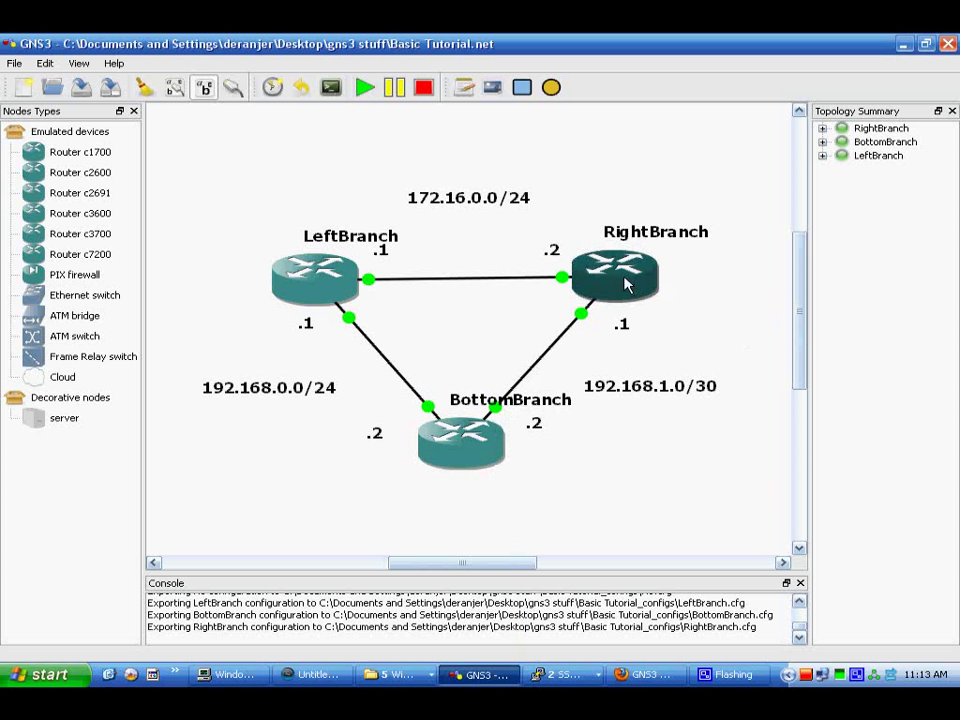
pyautogui.moveTo(625, 285)
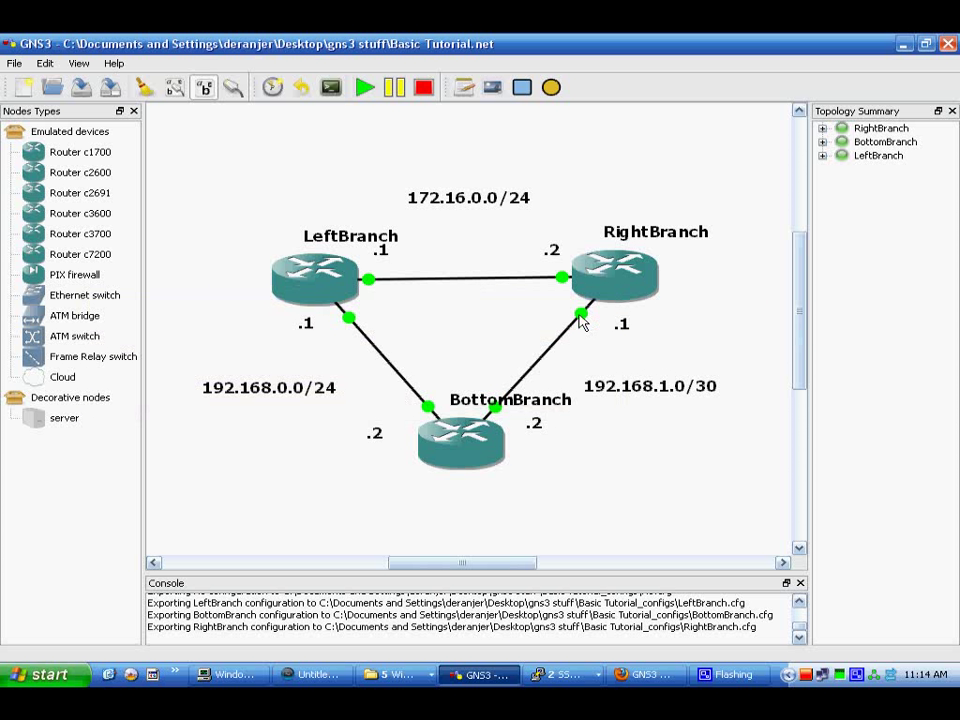
pyautogui.moveTo(582, 320)
pyautogui.click(566, 677)
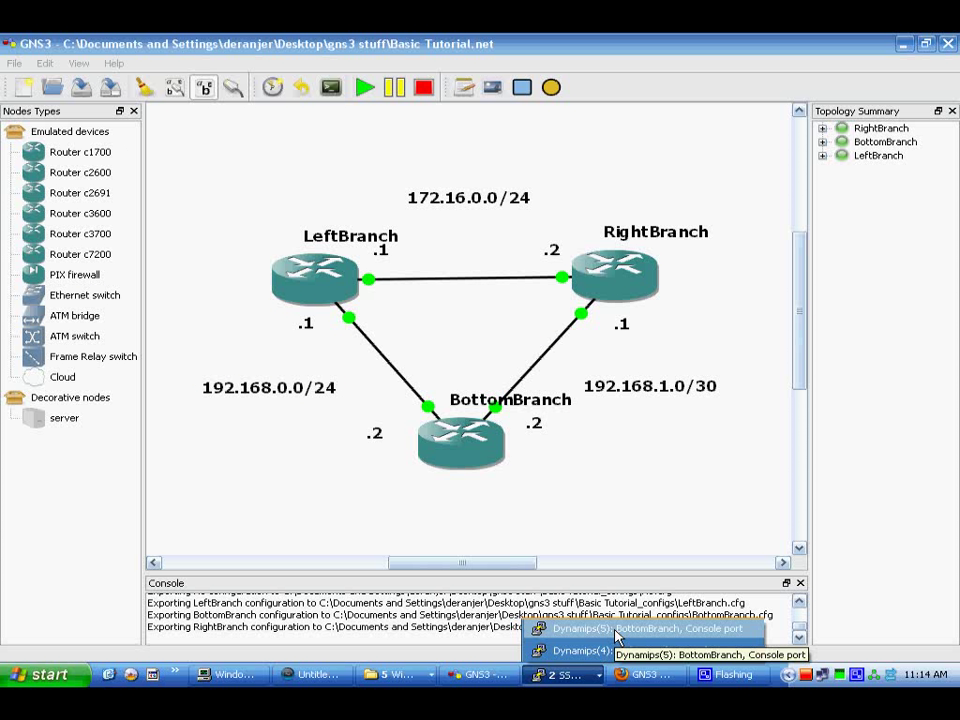
# Step: On RightBranch, give fa0/0 192.168.1.1 255.255.255.252 and bring it up
pyautogui.click(600, 651)
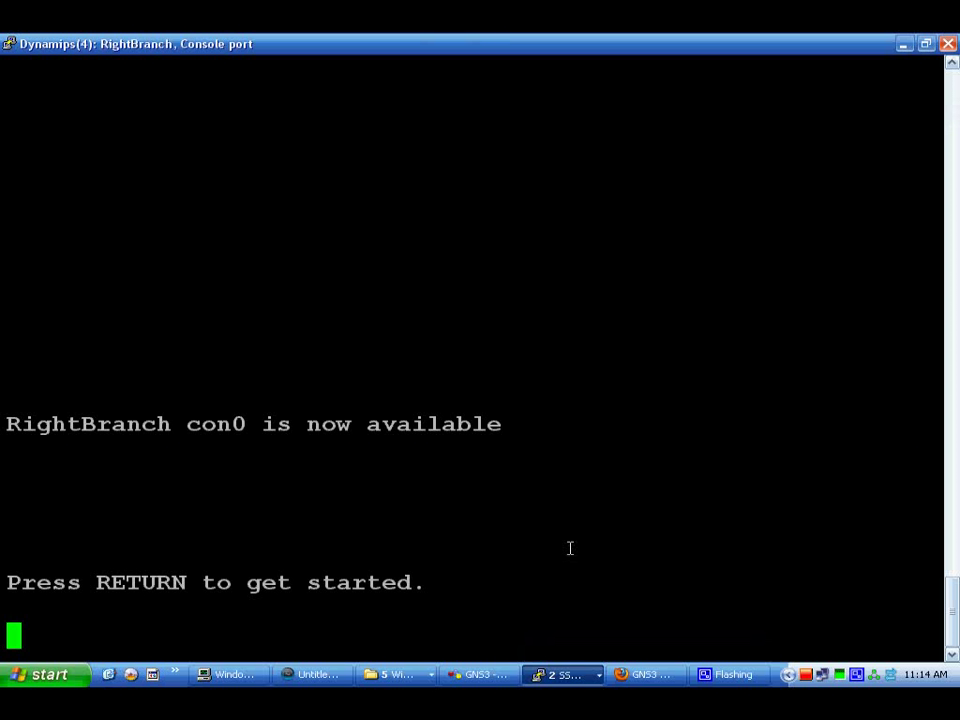
pyautogui.press('Return')
pyautogui.press('Return')
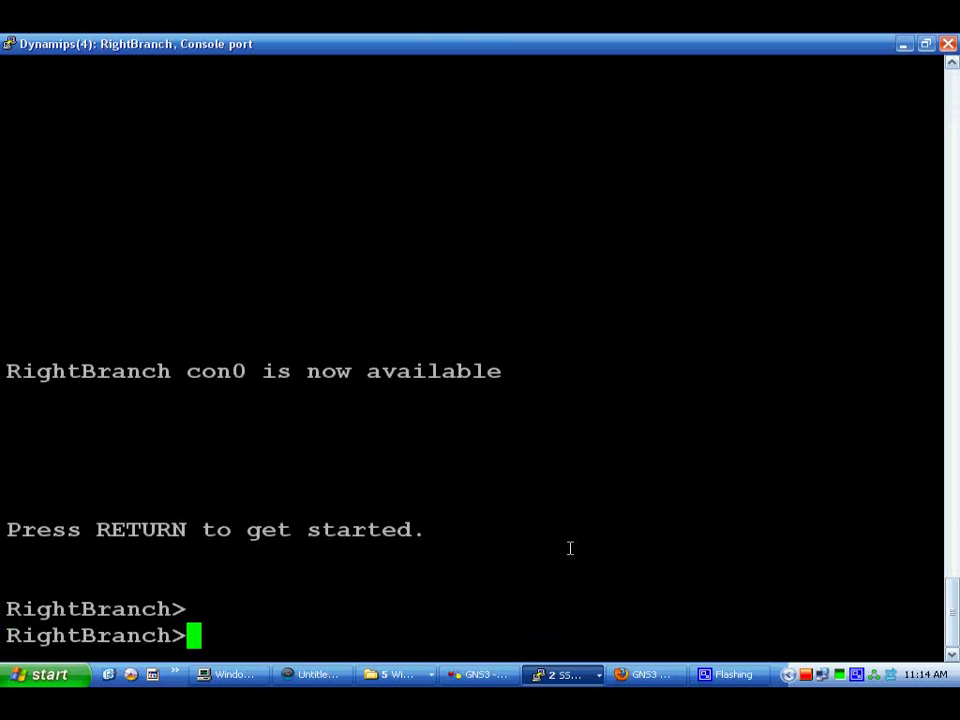
pyautogui.write('en')
pyautogui.press('Return')
pyautogui.write('conf t')
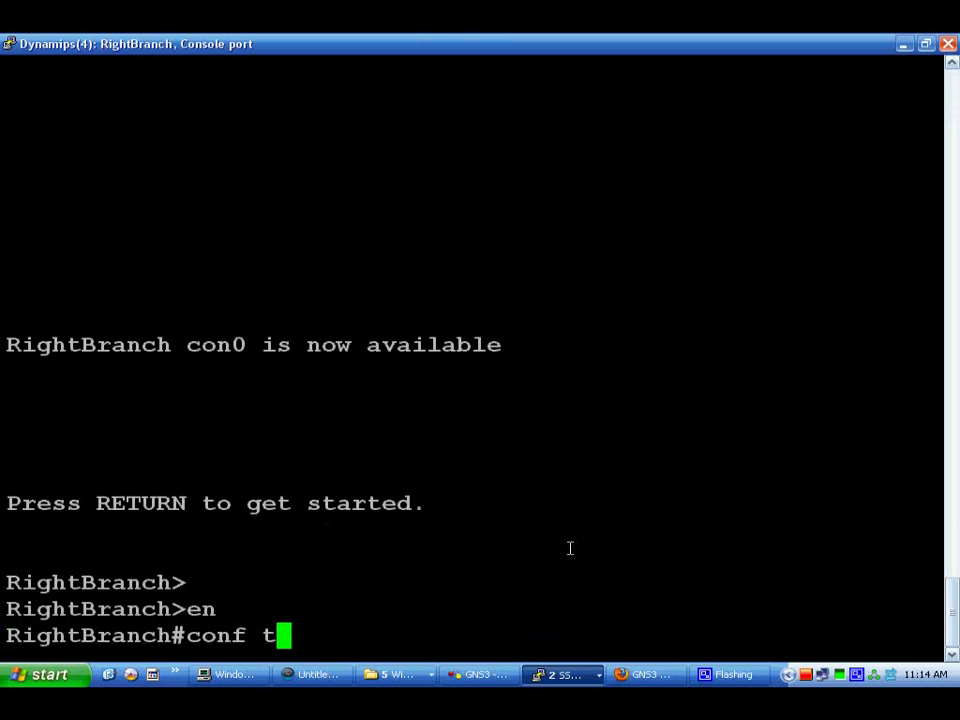
pyautogui.press('Return')
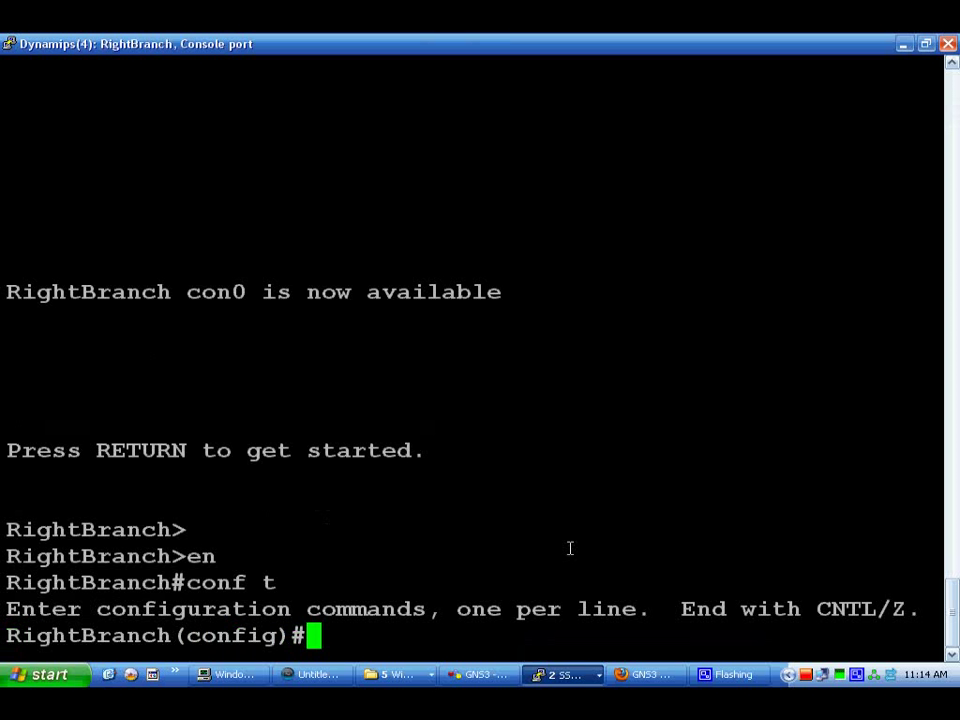
pyautogui.write('int fa0/0')
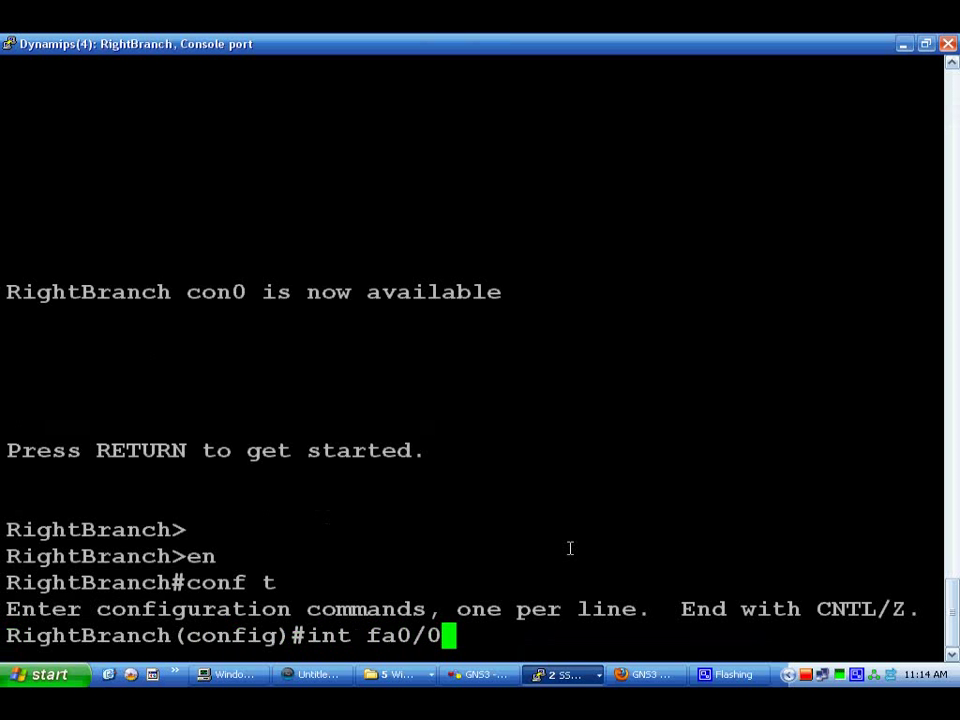
pyautogui.press('Return')
pyautogui.write('ip a')
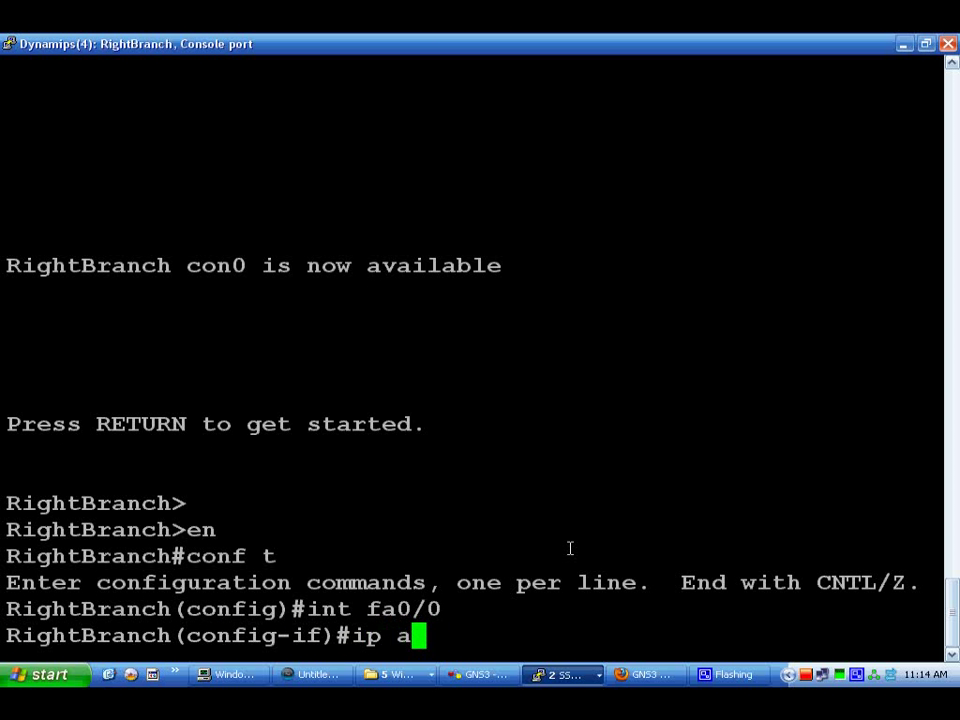
pyautogui.write('dd 192.168.')
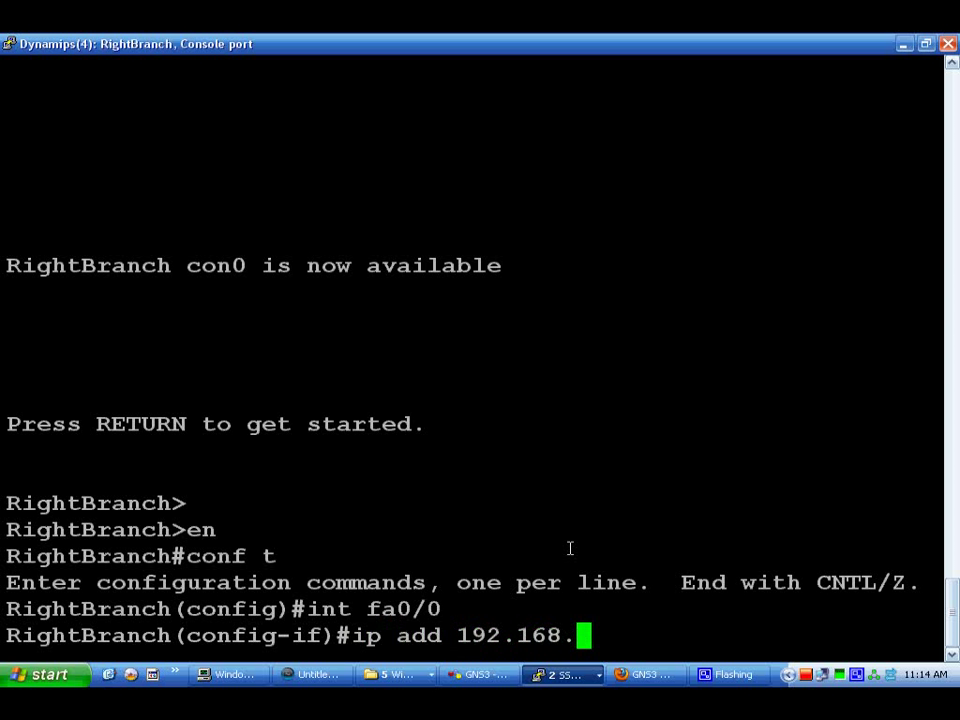
pyautogui.write('1.1 2')
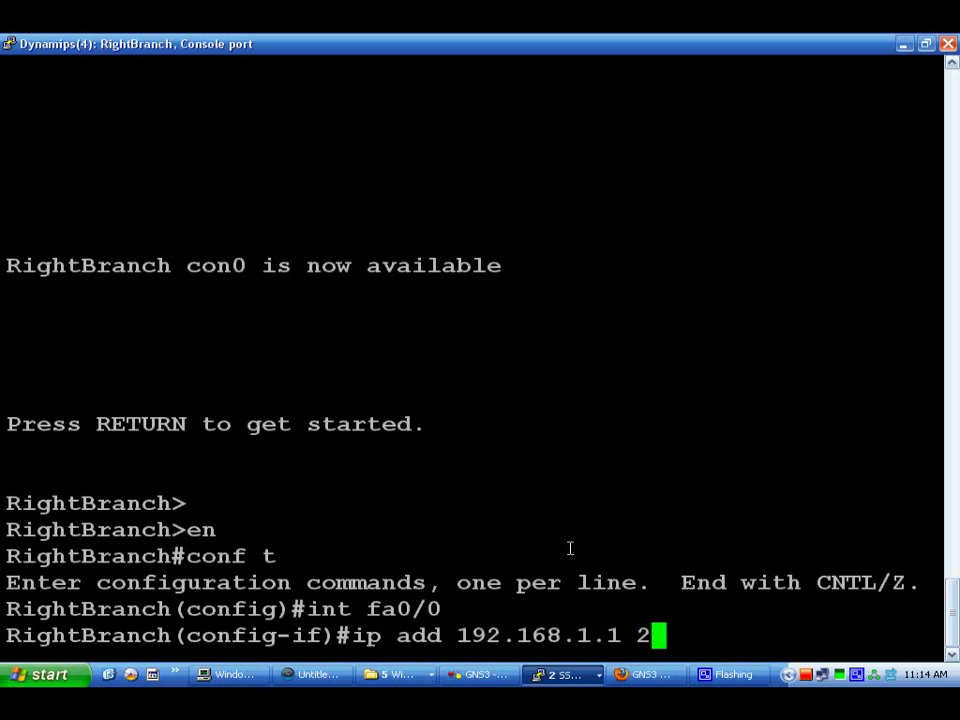
pyautogui.write('55.255.255')
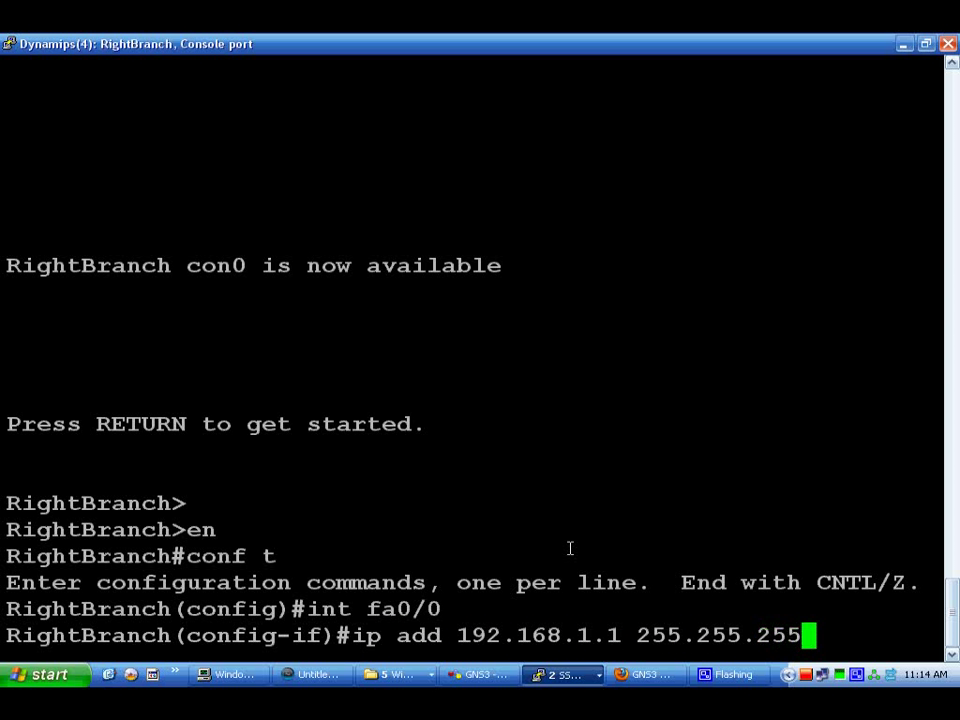
pyautogui.write('.252')
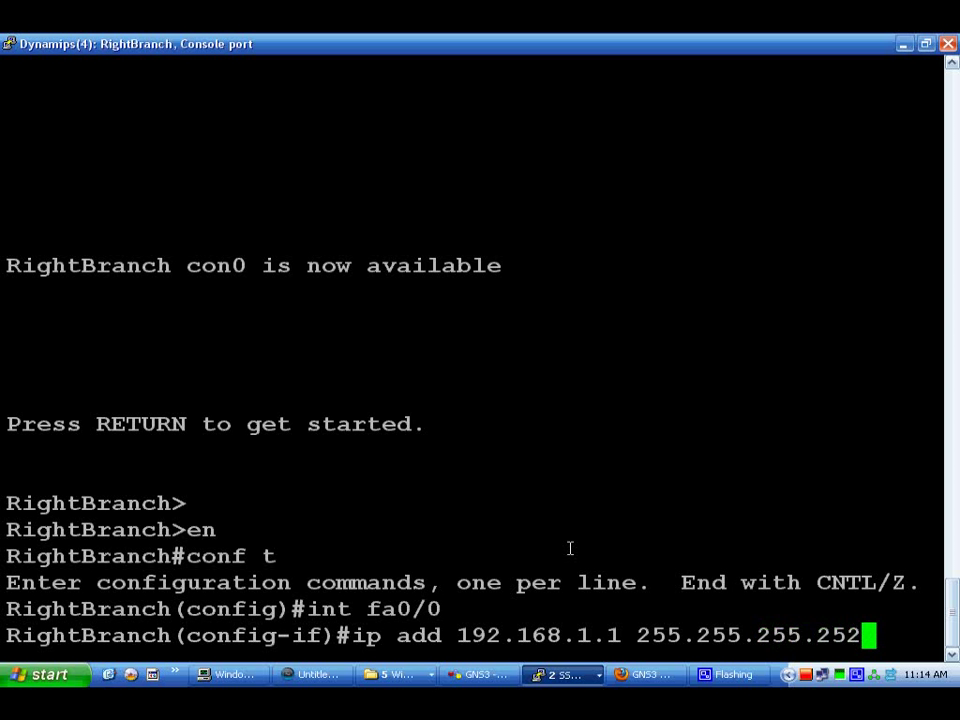
pyautogui.press('Return')
pyautogui.write('no shut')
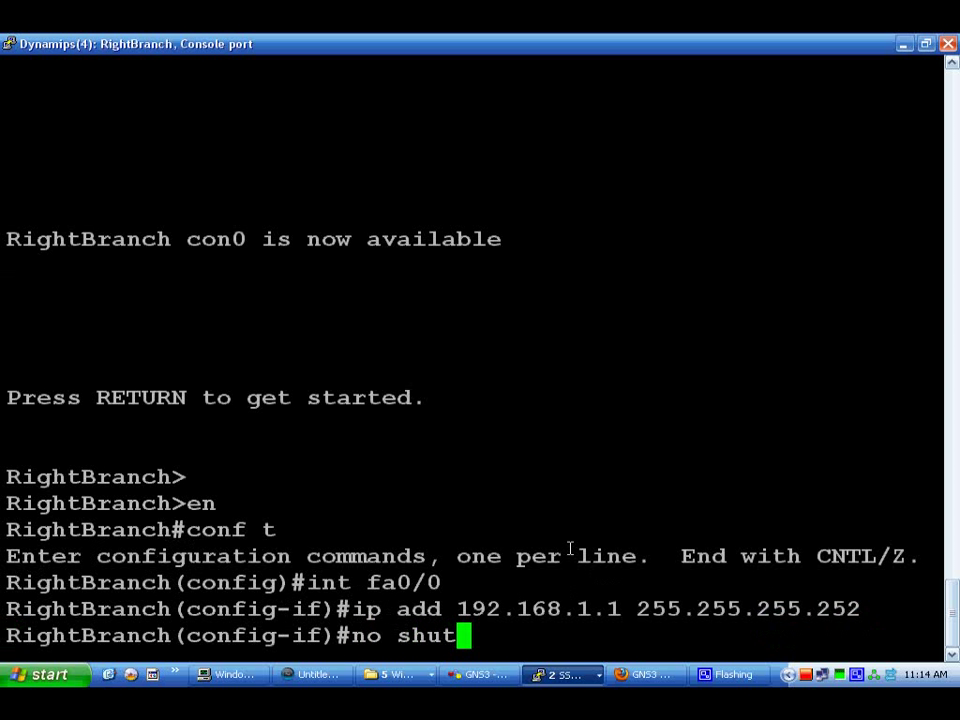
pyautogui.press('Return')
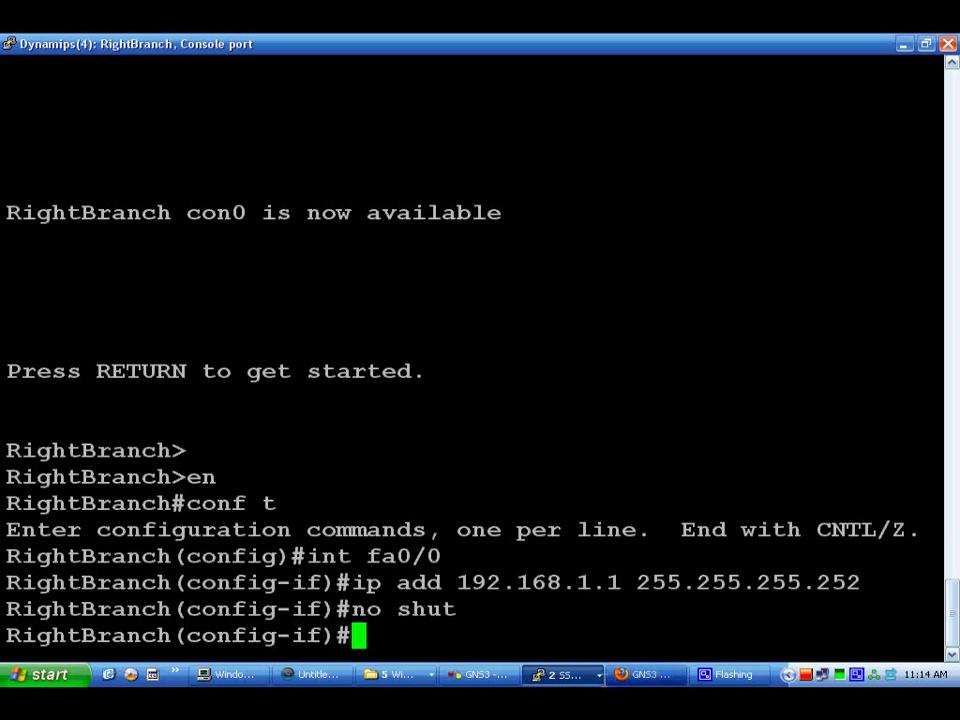
# Step: Get a fresh prompt and switch to the BottomBranch console
pyautogui.press('Return')
pyautogui.press('Return')
pyautogui.press('Return')
pyautogui.press('Return')
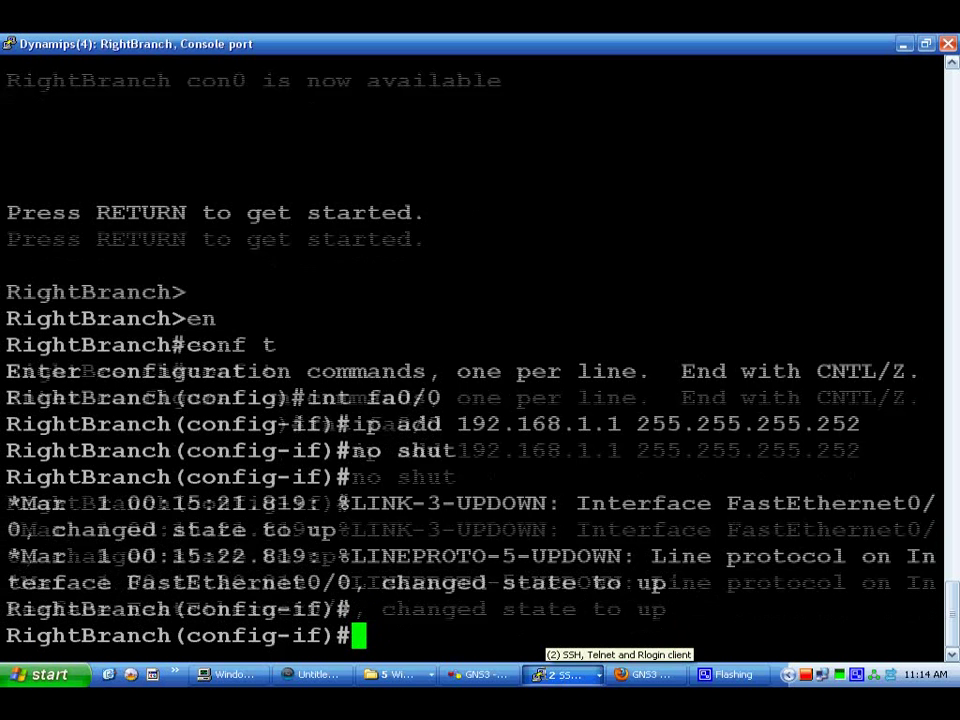
pyautogui.click(563, 674)
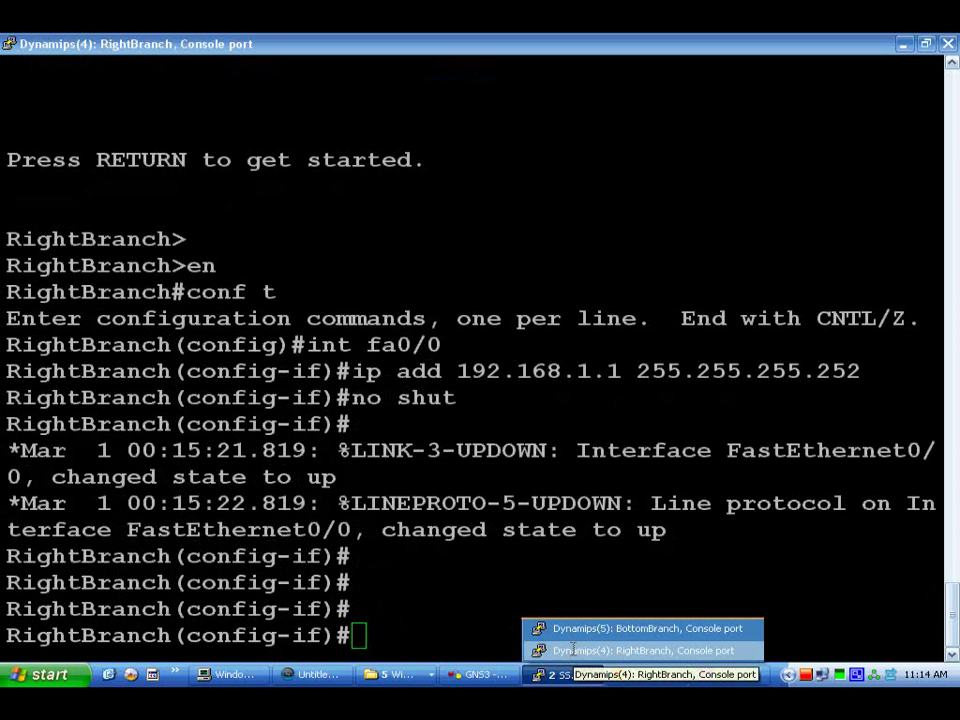
pyautogui.click(575, 628)
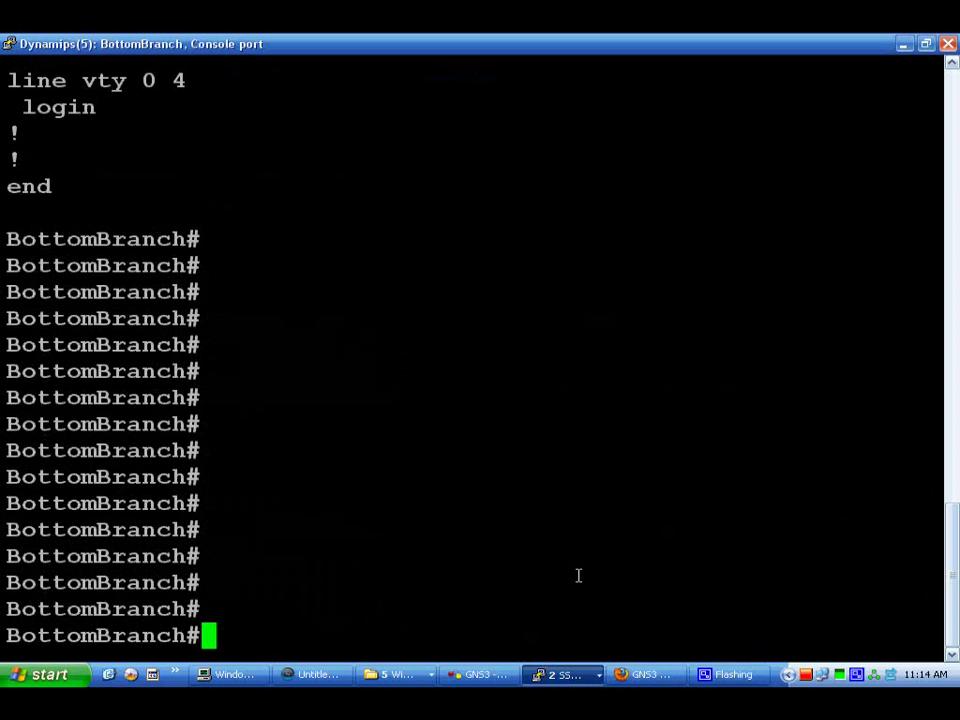
# Step: On BottomBranch, give fa0/0 192.168.1.2 255.255.255.252 and bring it up
pyautogui.write('en')
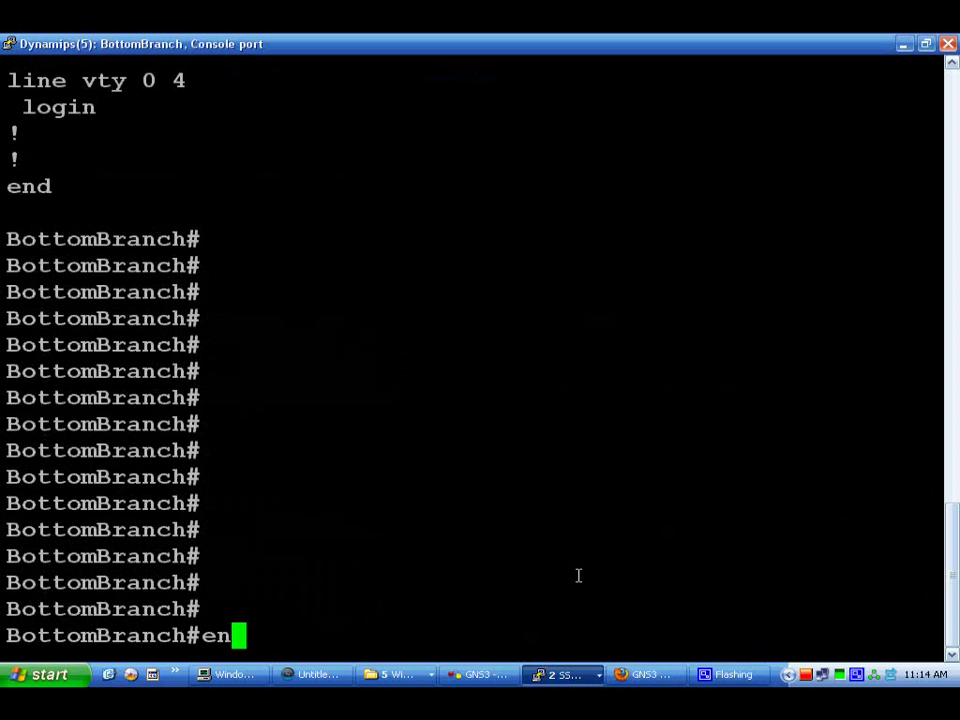
pyautogui.press('Return')
pyautogui.write('conf t')
pyautogui.press('Return')
pyautogui.write('int')
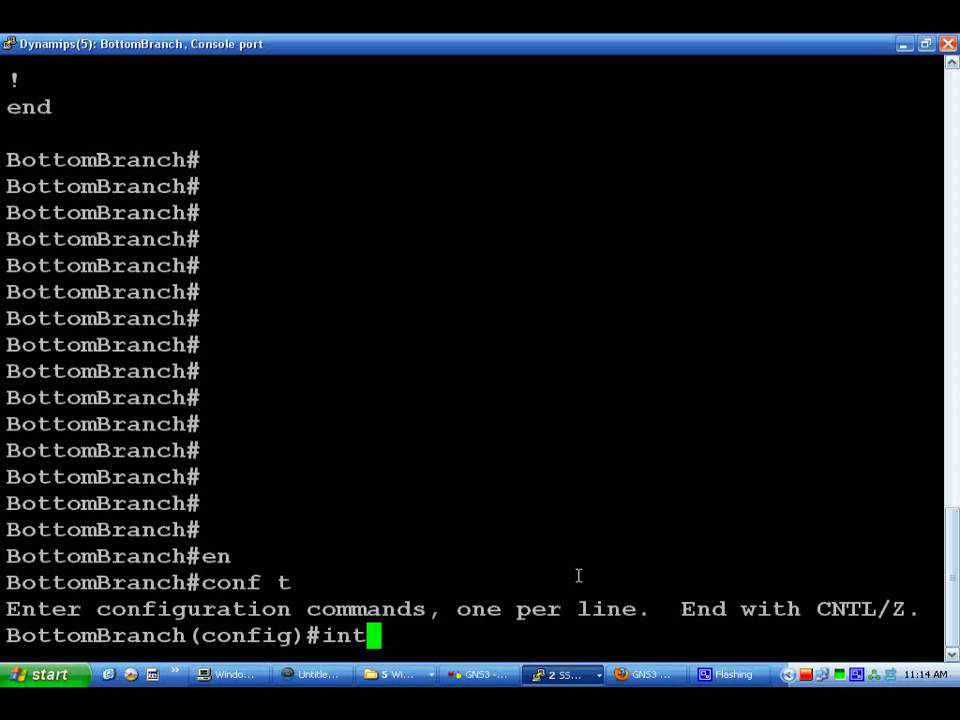
pyautogui.write(' fa0/0')
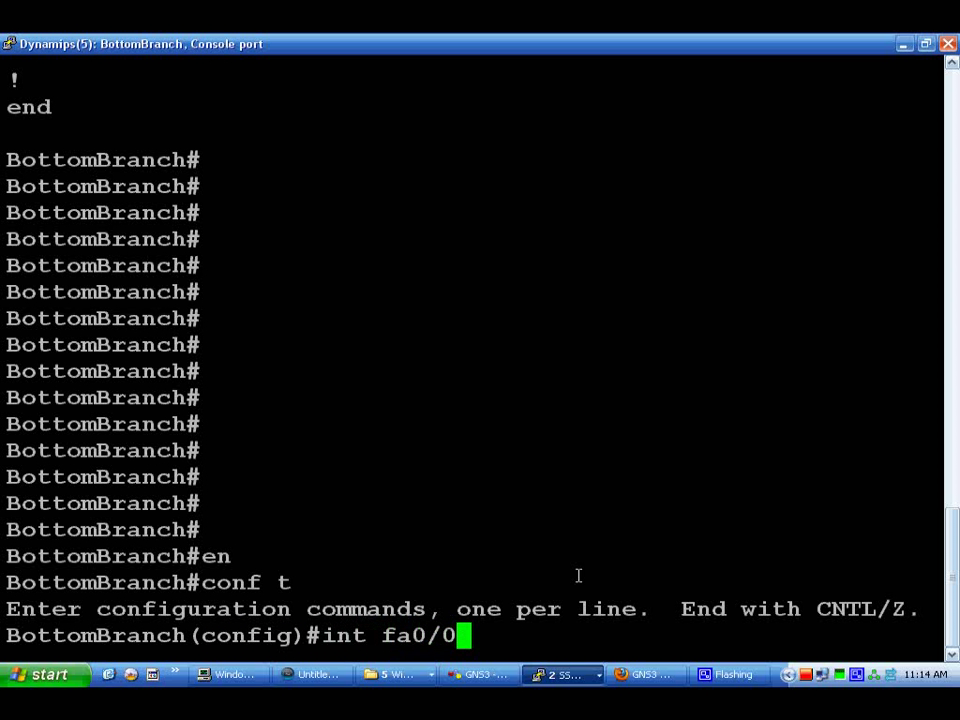
pyautogui.press('Return')
pyautogui.write('ip add ')
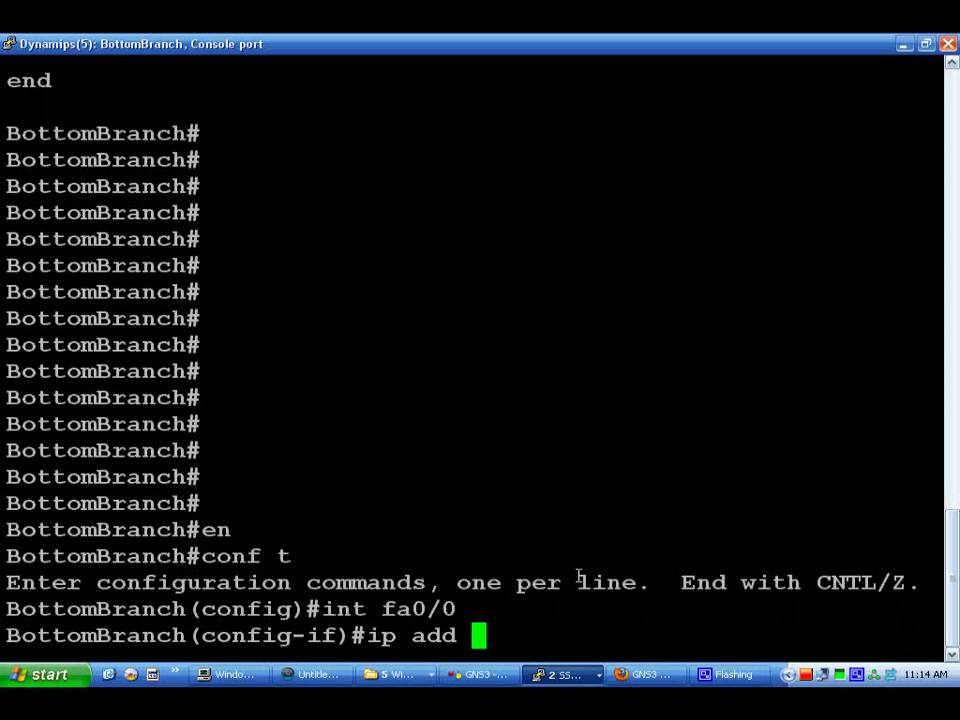
pyautogui.write('192.1')
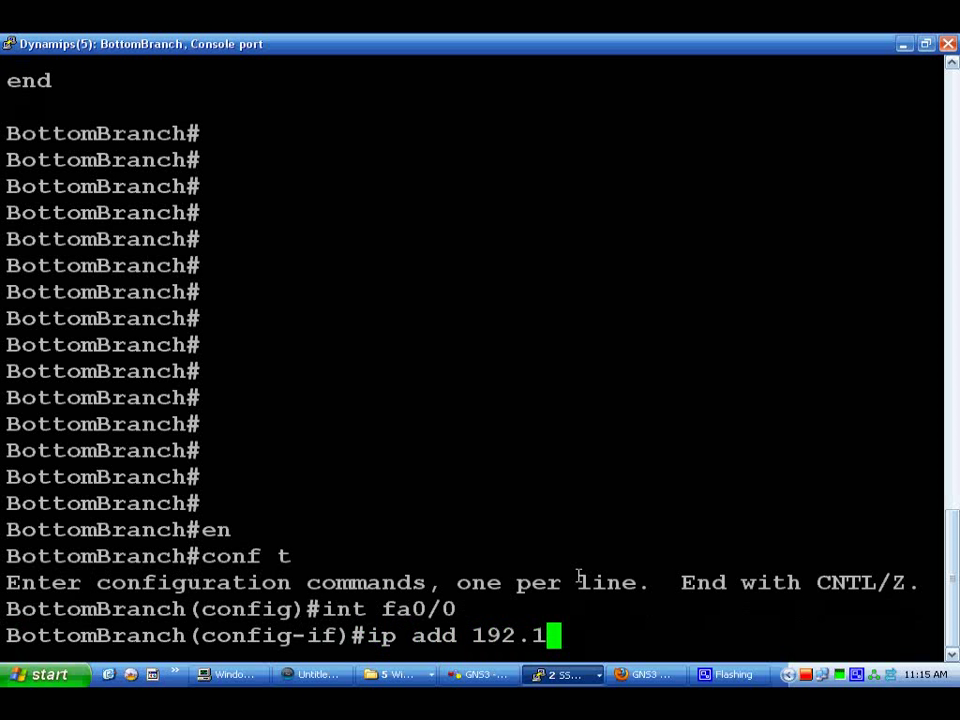
pyautogui.write('68.1.2 ')
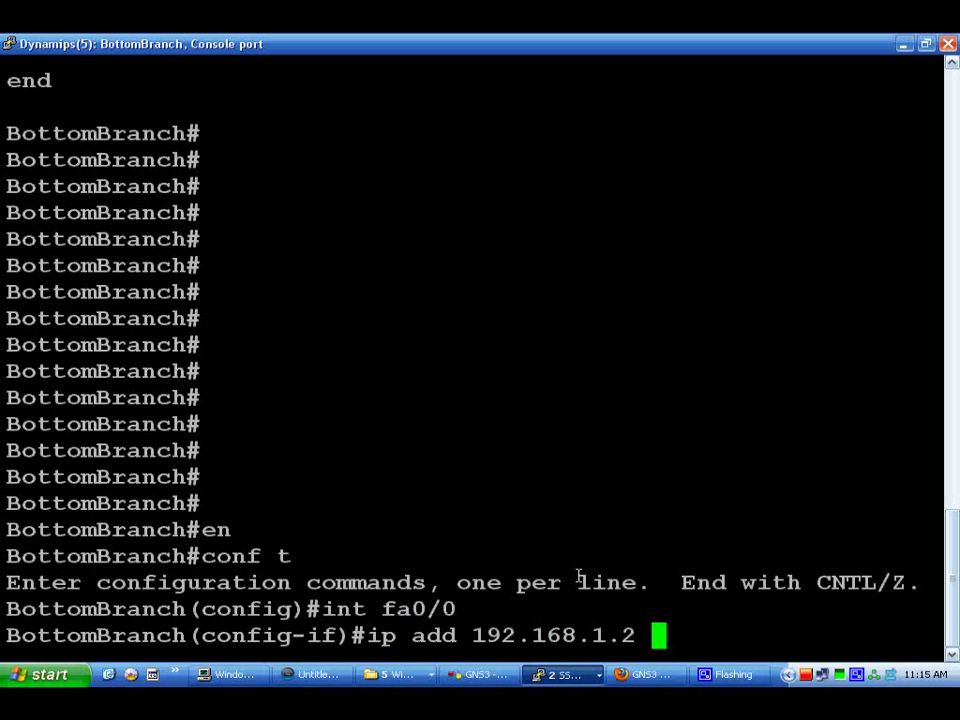
pyautogui.write('255.255.255.252')
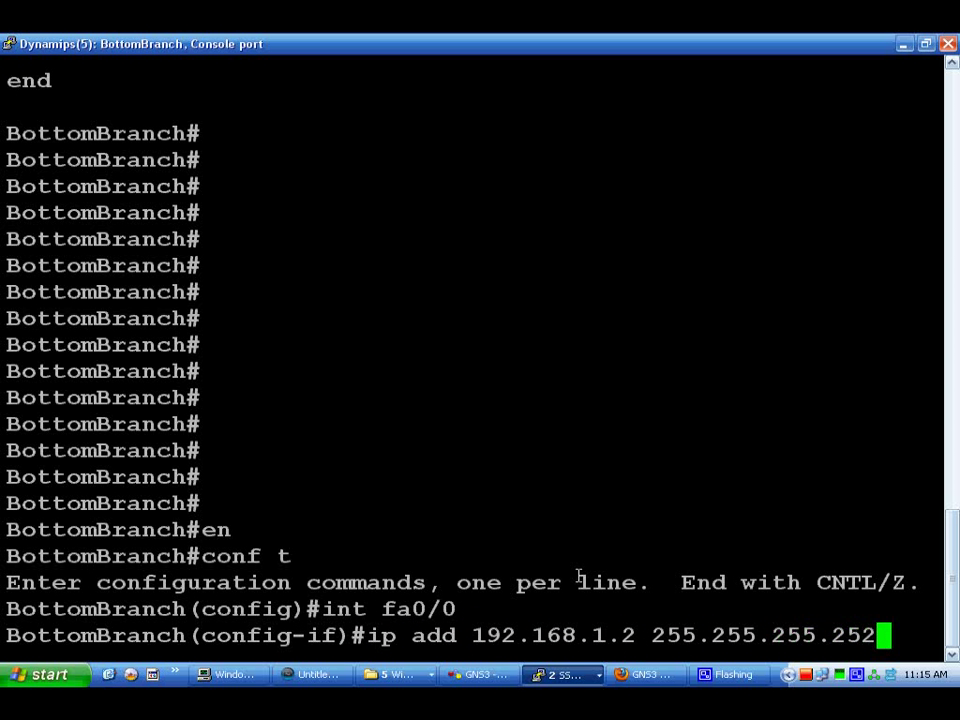
pyautogui.press('Return')
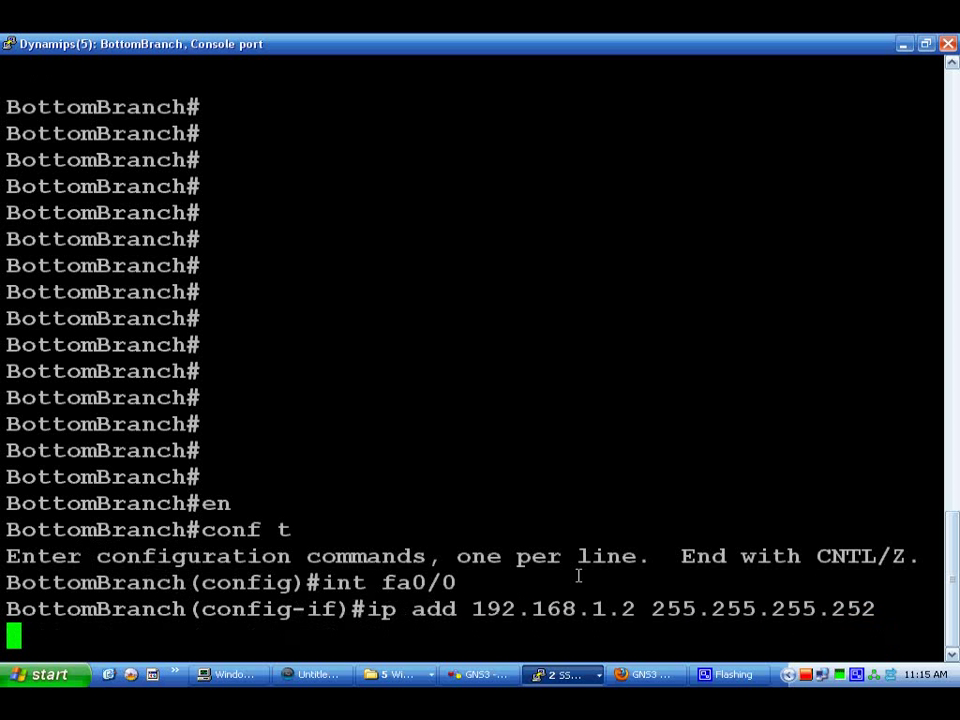
pyautogui.write('no shut')
pyautogui.press('Return')
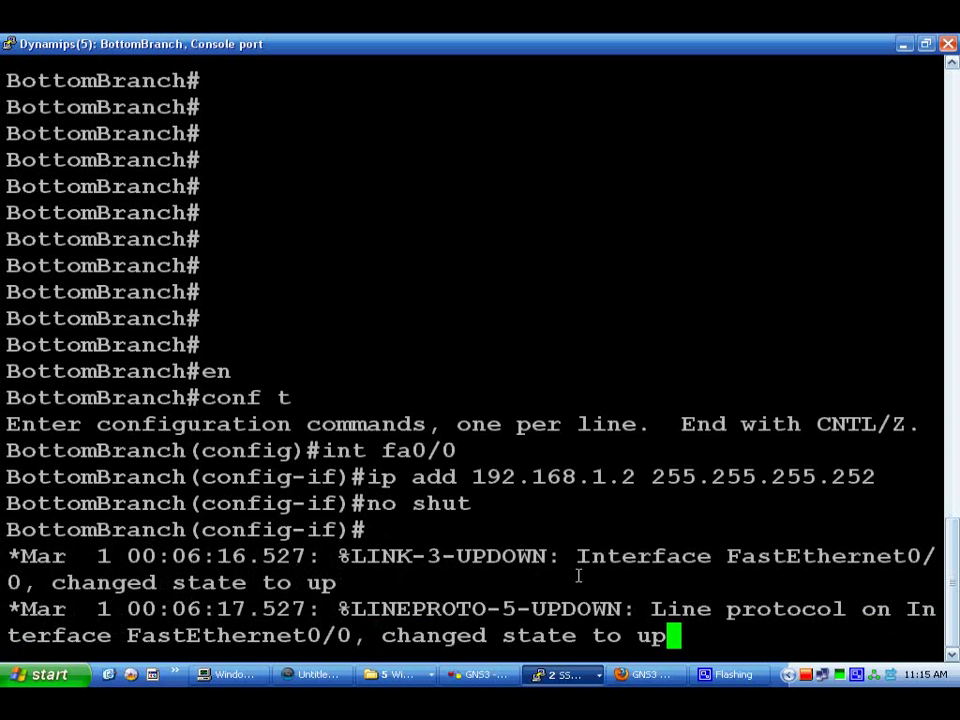
pyautogui.press('Return')
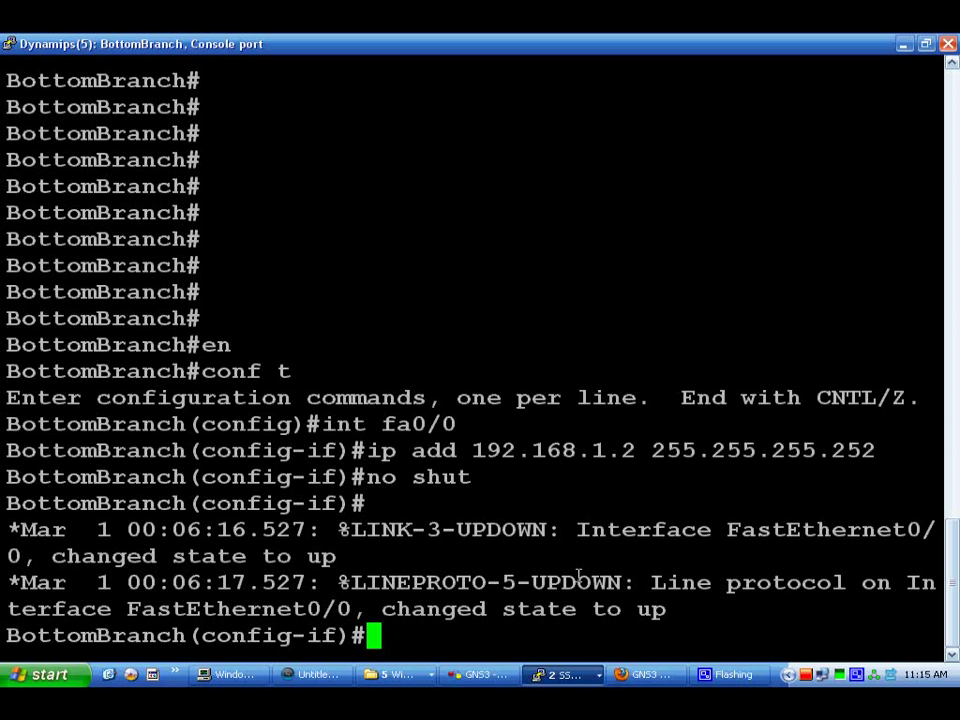
pyautogui.write('do')
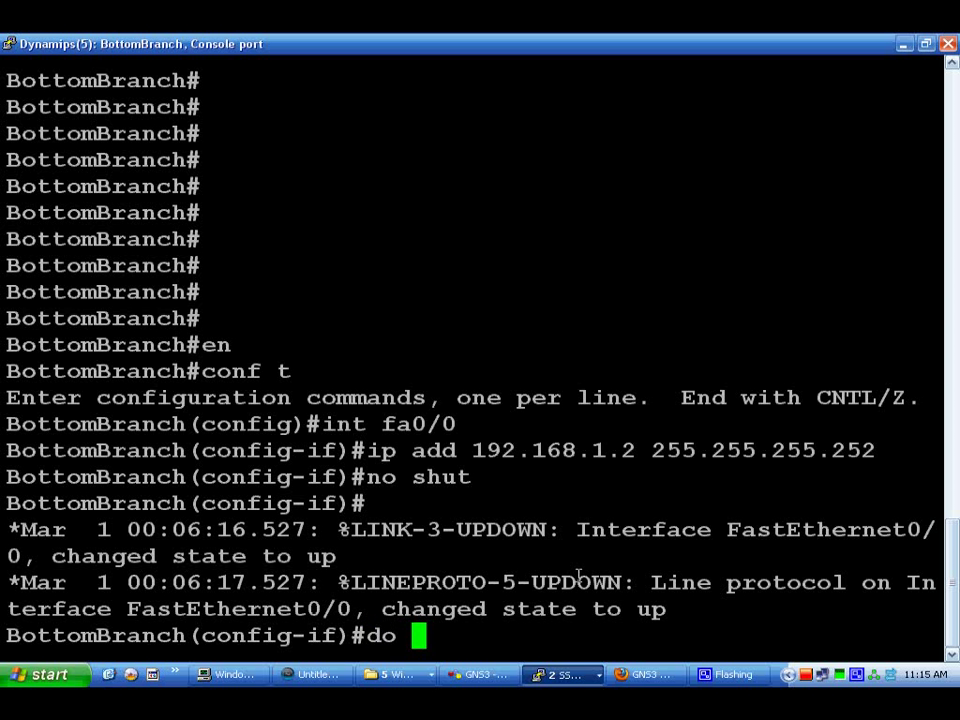
# Step: Run do ping 192.168.1.1 from the interface prompt, getting 4 of 5 replies
pyautogui.press('BackSpace')
pyautogui.press('BackSpace')
pyautogui.press('BackSpace')
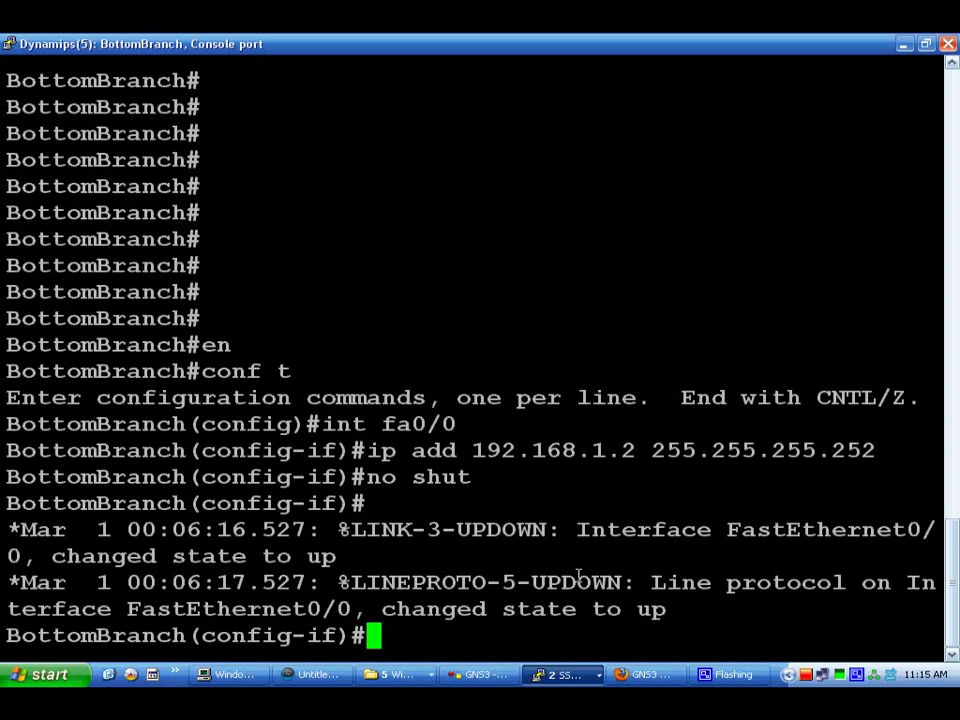
pyautogui.write('do')
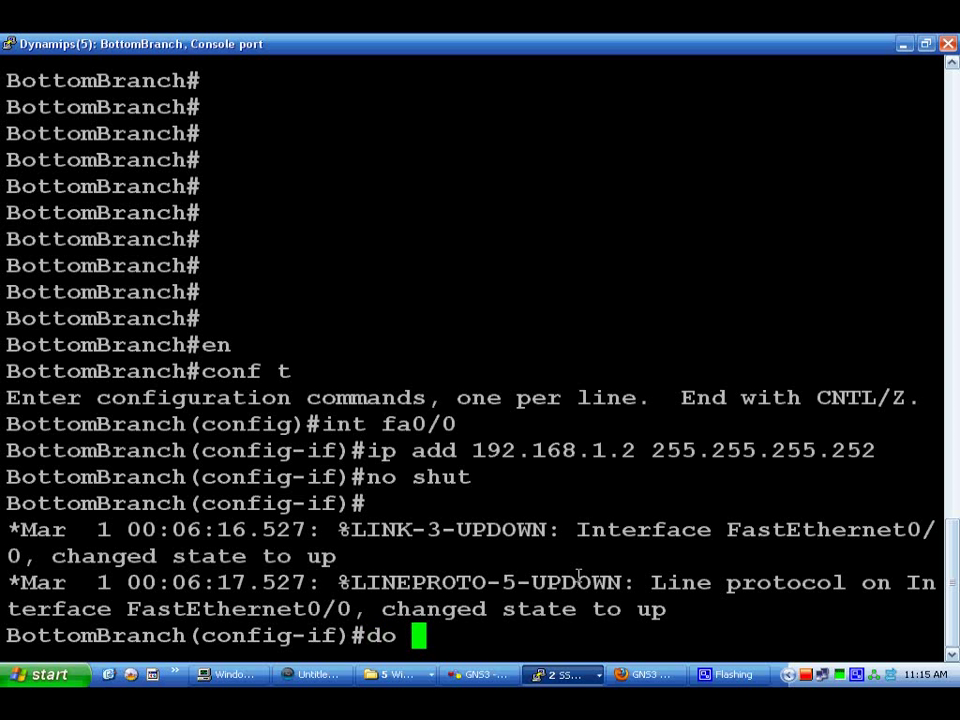
pyautogui.write('ping 192')
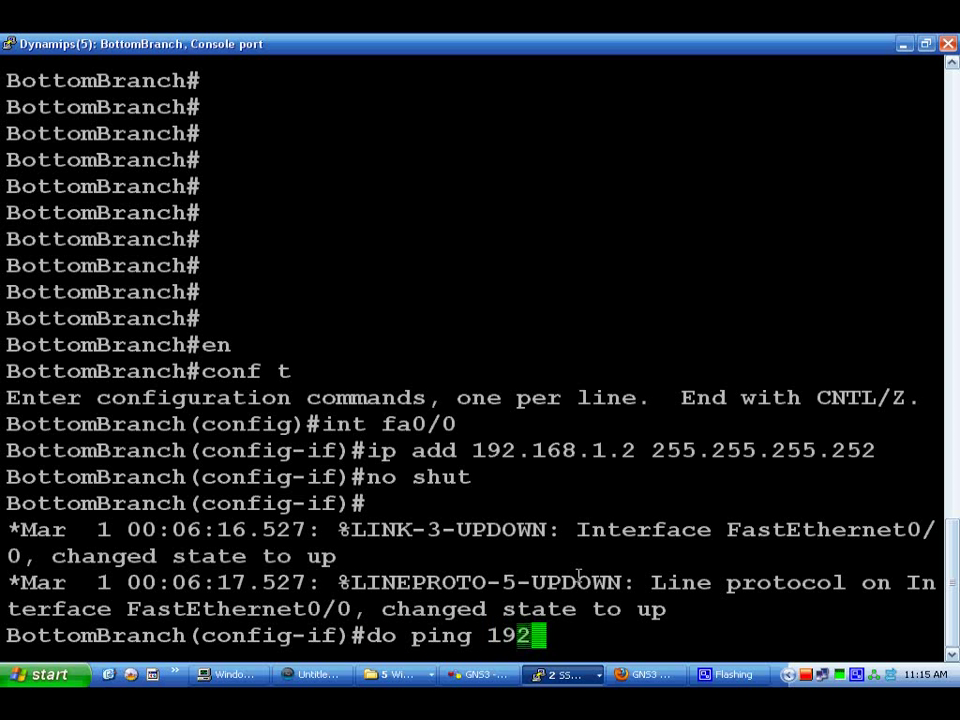
pyautogui.write('.168.1.1')
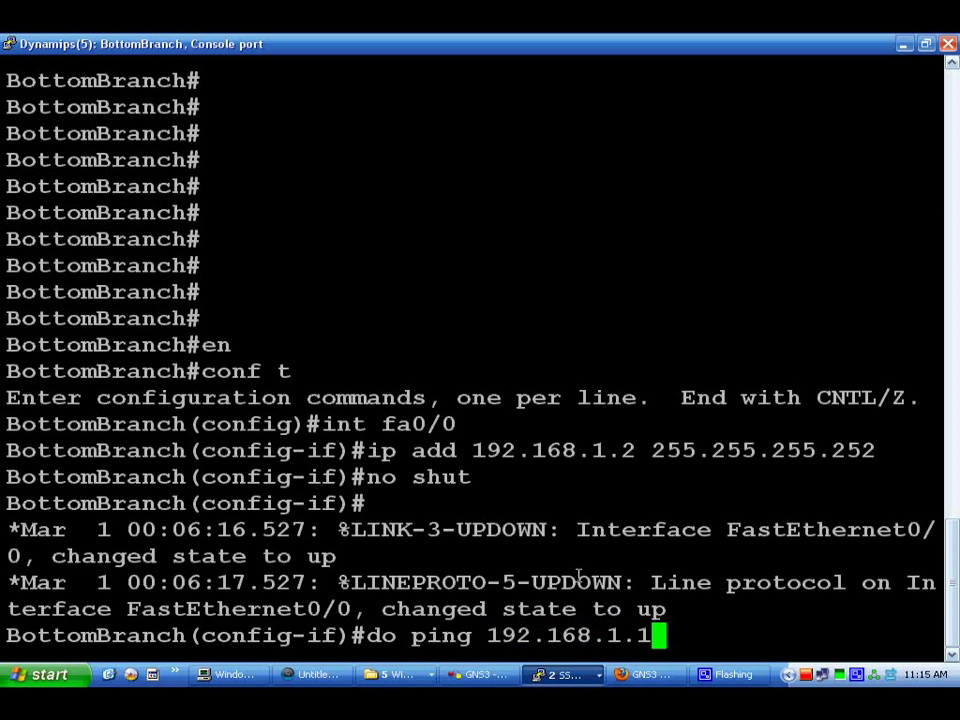
pyautogui.press('Return')
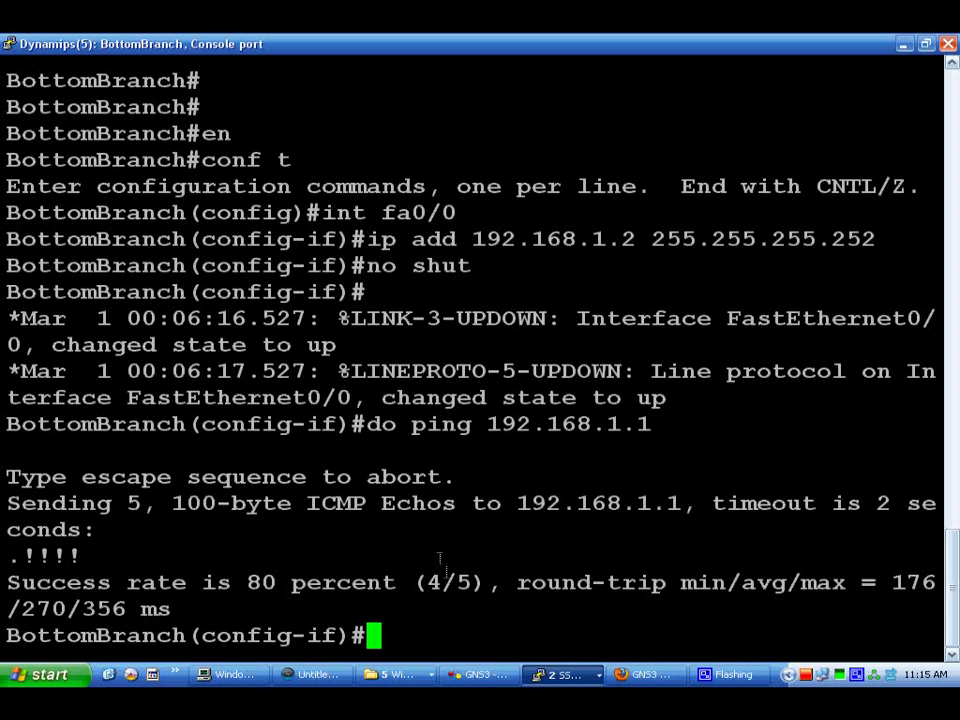
pyautogui.click(478, 674)
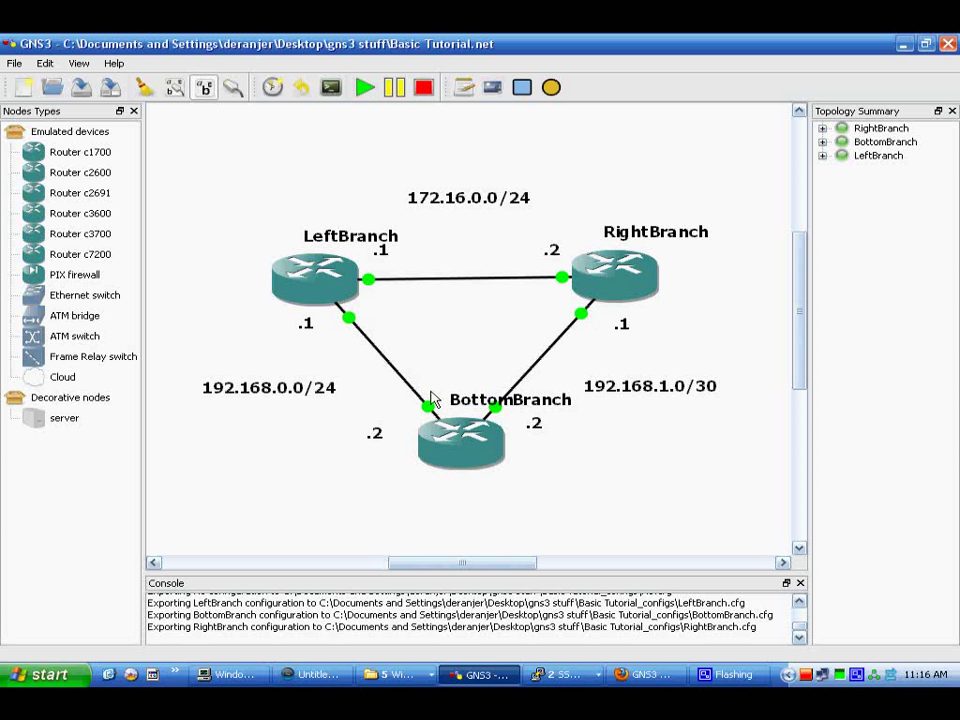
pyautogui.click(565, 674)
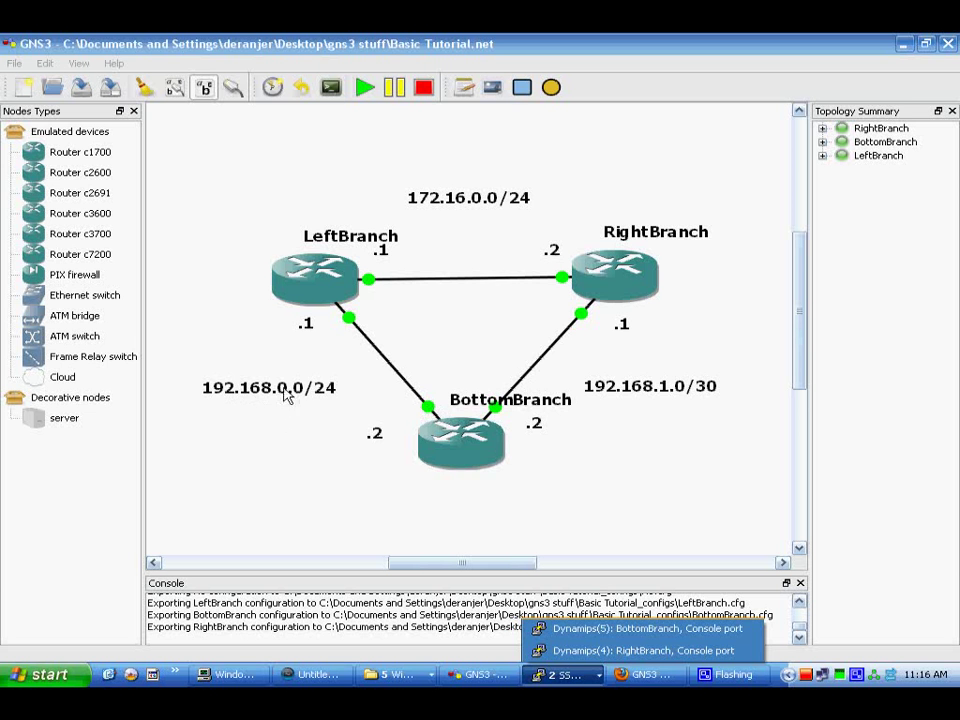
pyautogui.click(630, 636)
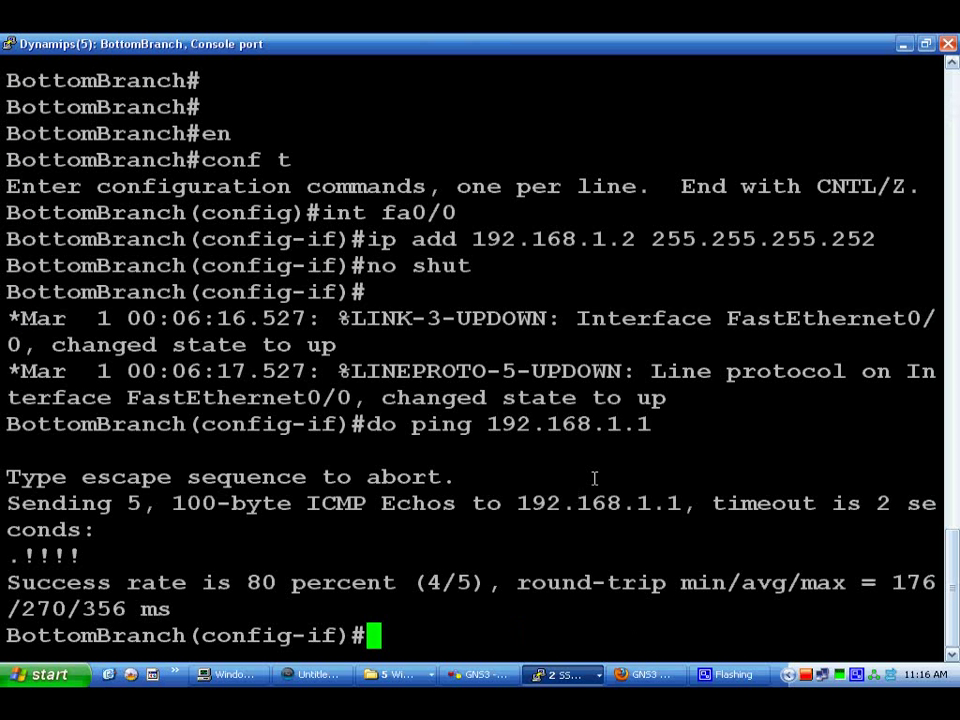
# Step: Start an extended ping to 192.168.1.1 with default protocol, count 5, 100-byte size and 2-second timeout
pyautogui.hotkey('ctrl', 'z')
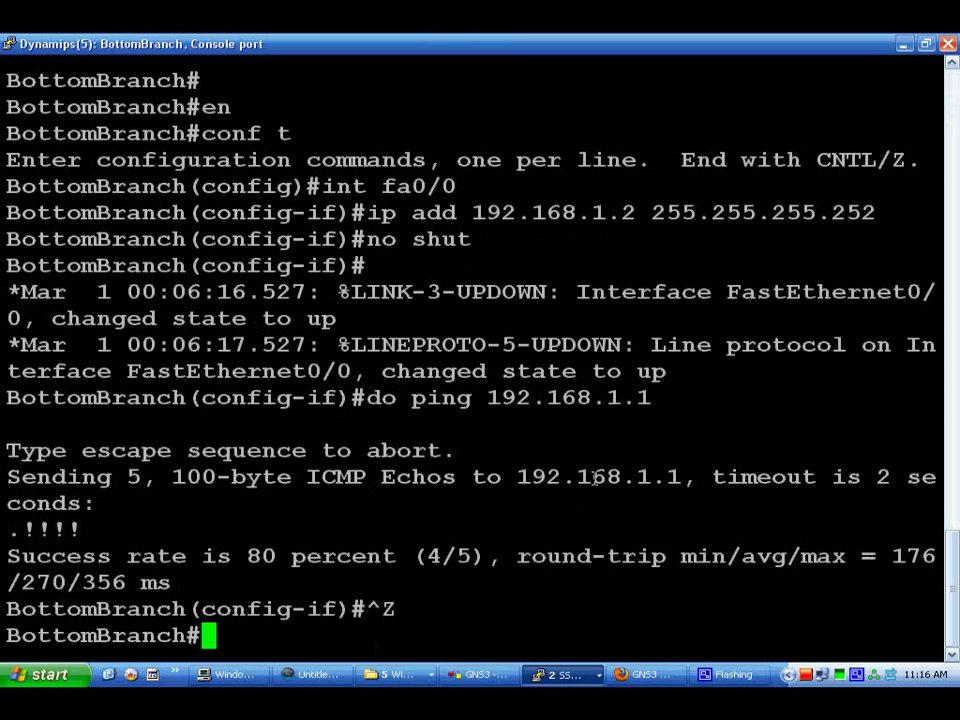
pyautogui.write('ping')
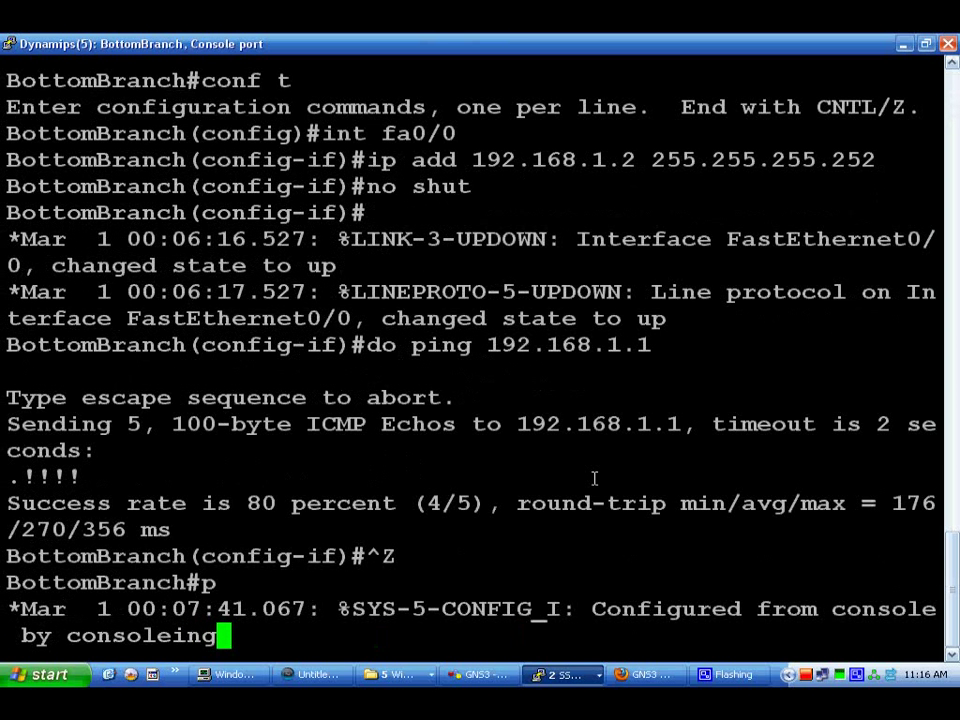
pyautogui.press('Return')
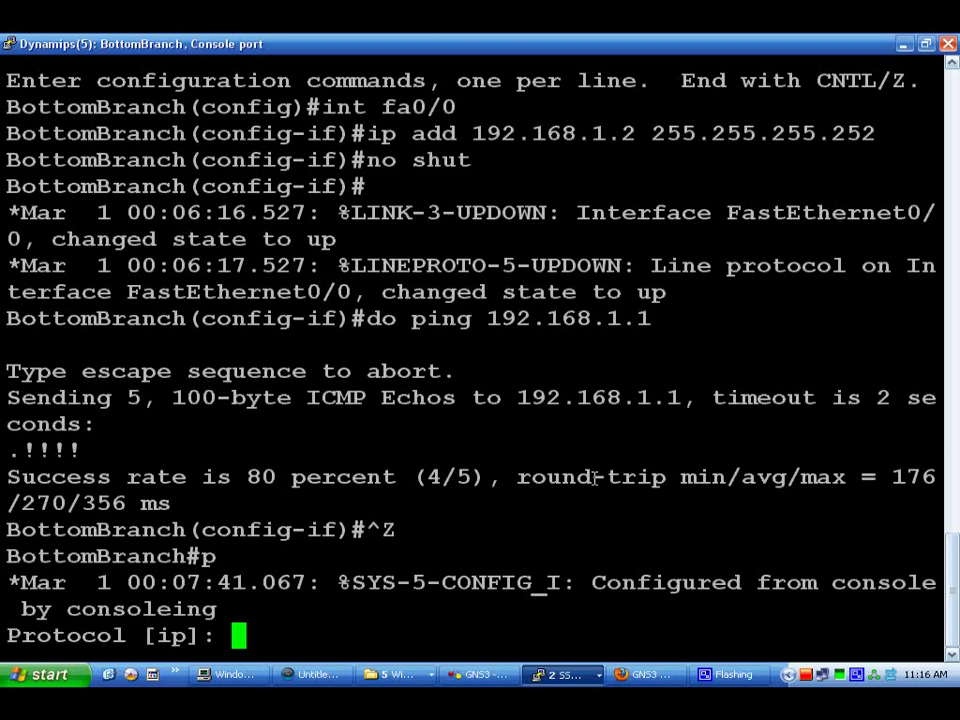
pyautogui.press('Return')
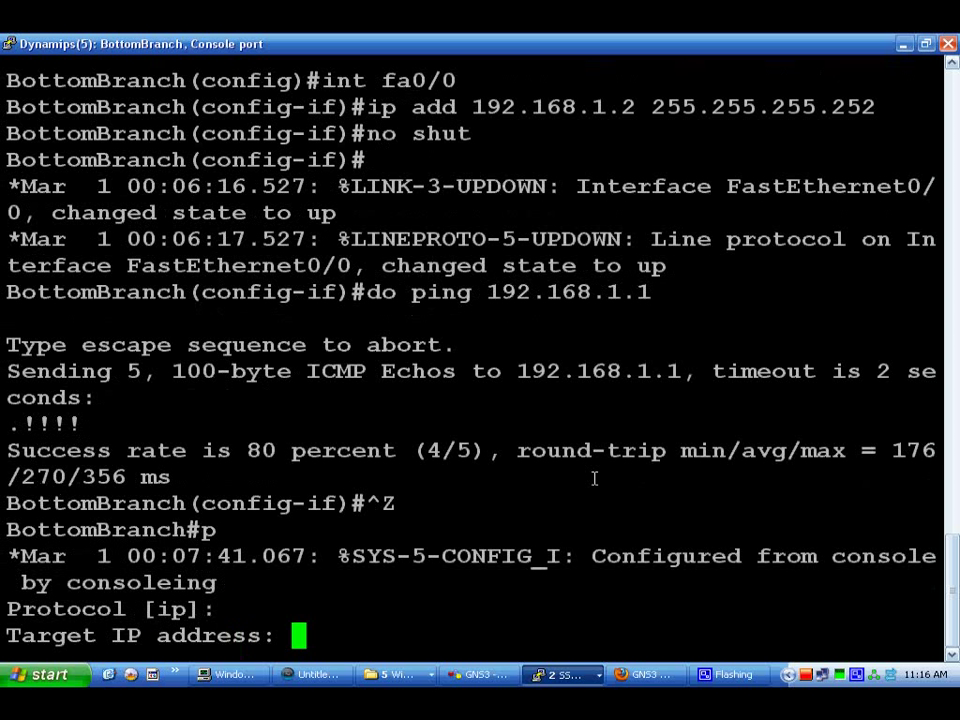
pyautogui.write('192')
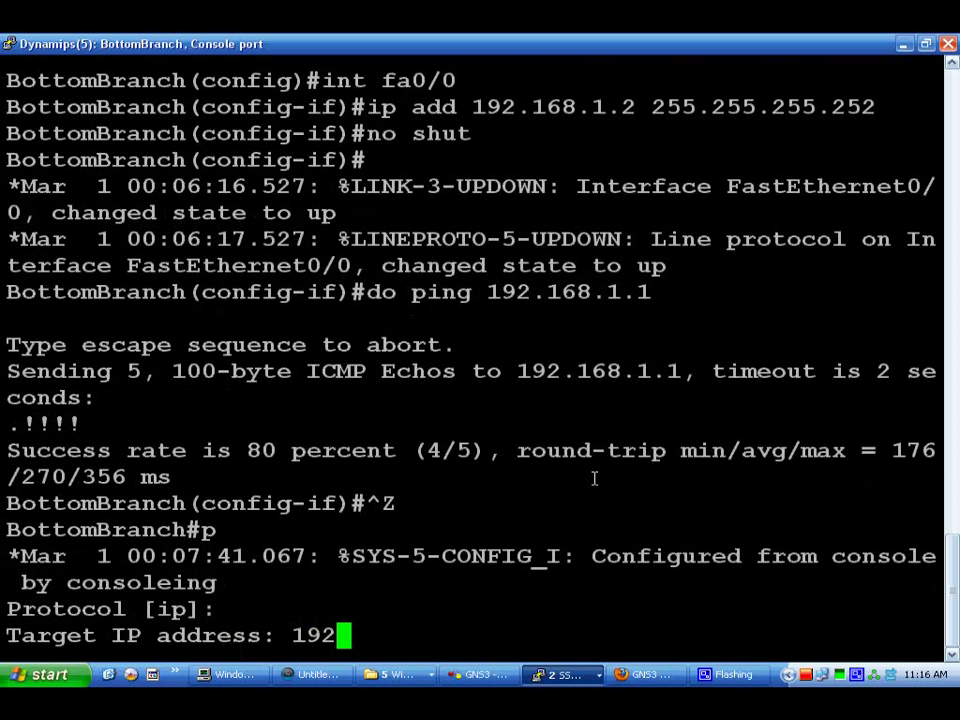
pyautogui.write('.168.')
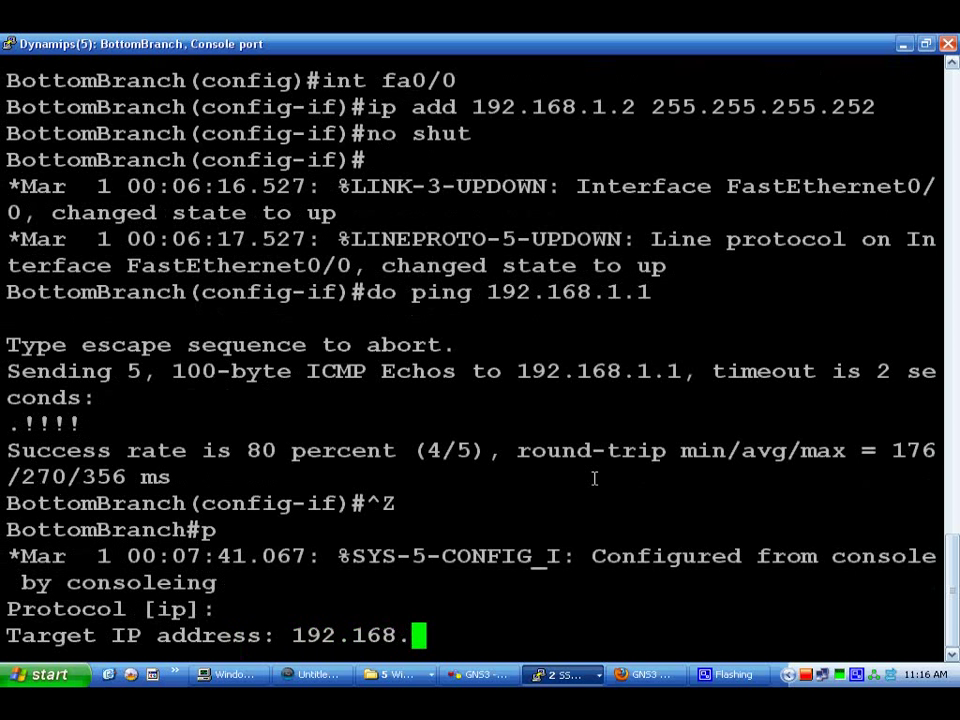
pyautogui.write('1.1')
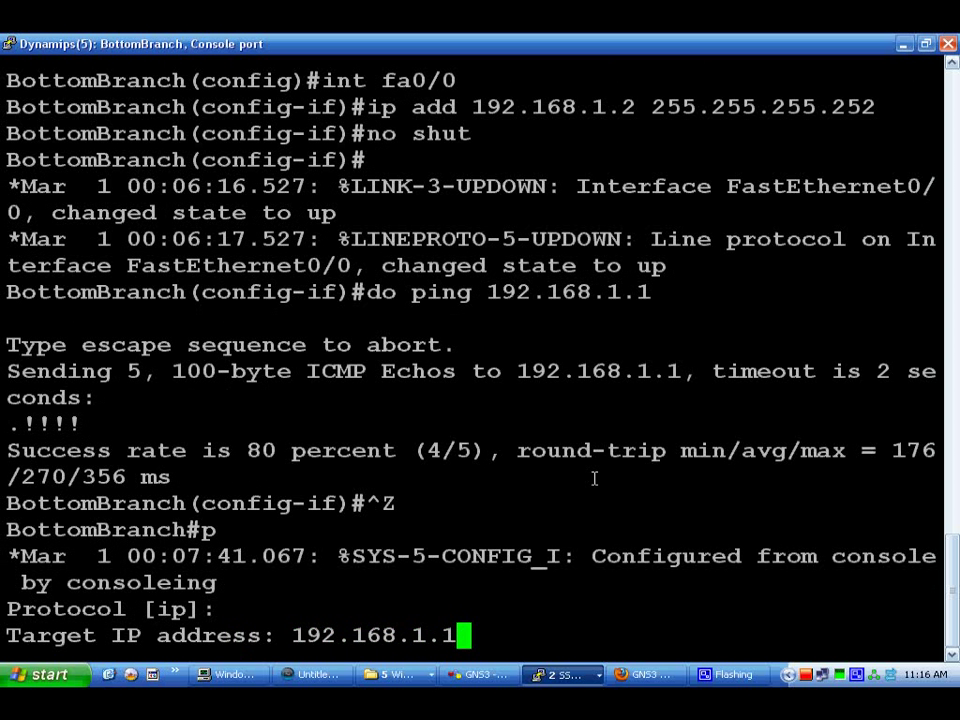
pyautogui.press('Return')
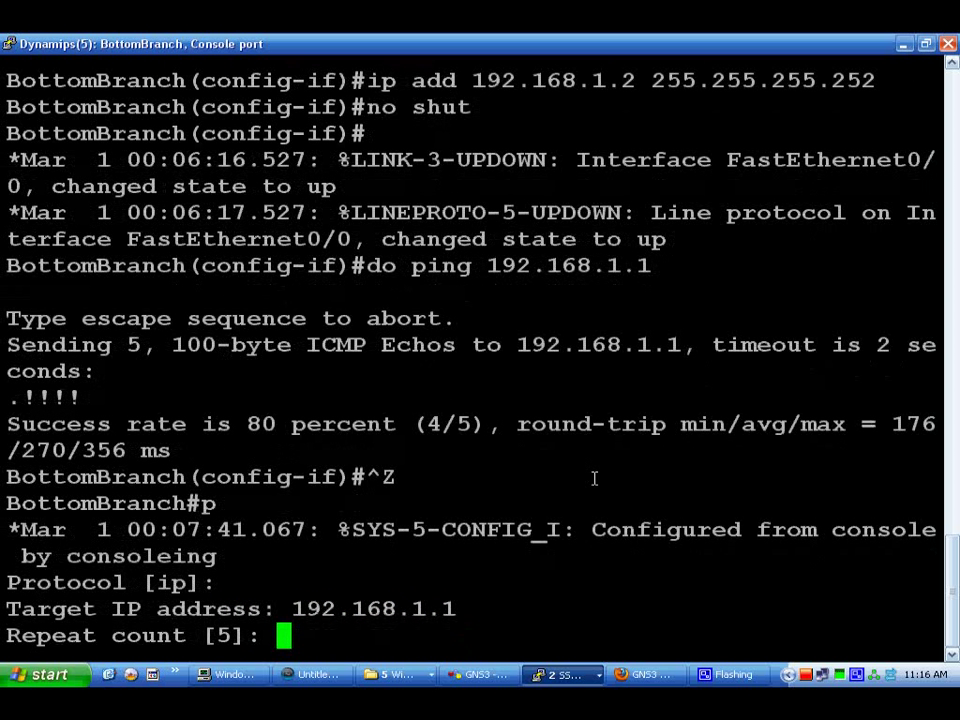
pyautogui.press('Return')
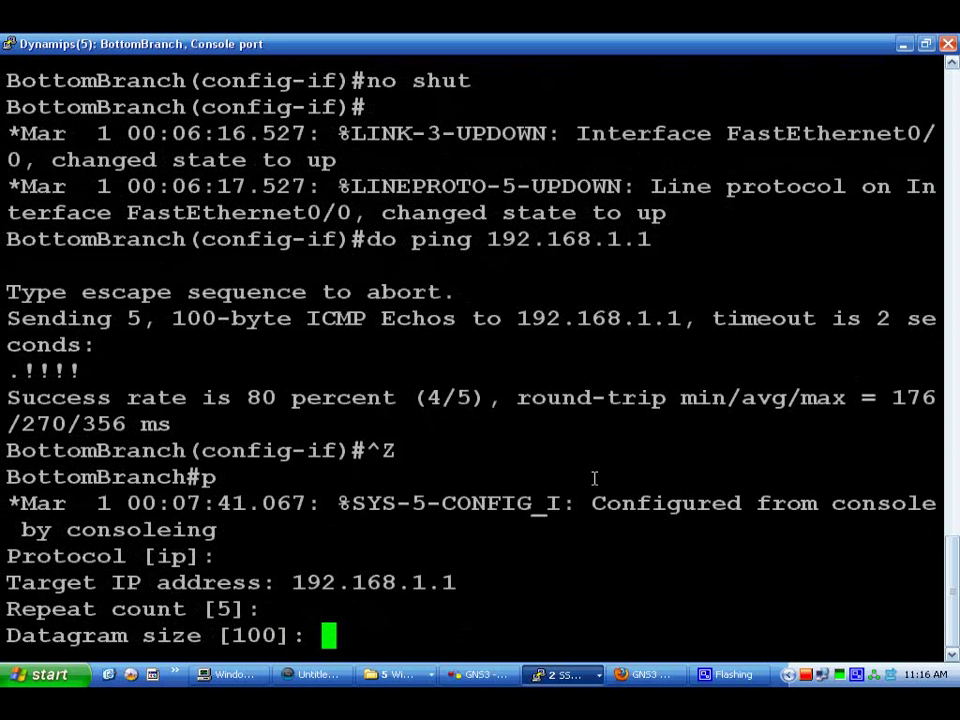
pyautogui.press('Return')
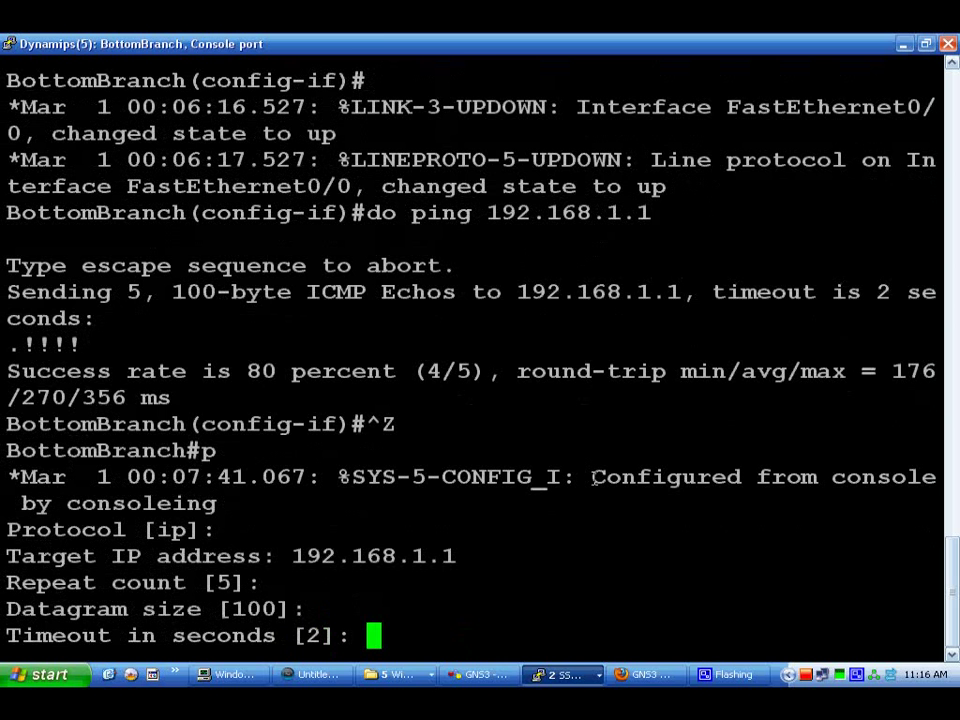
pyautogui.press('Return')
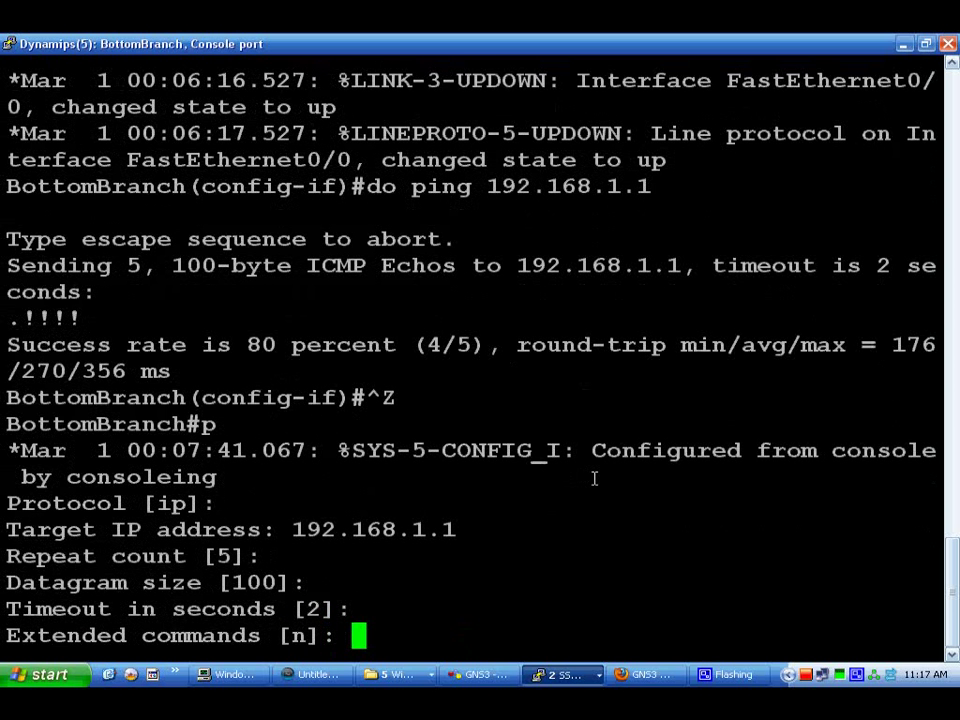
# Step: Enable extended options, set source 192.168.0.2 and run the ping, which fails 0/5
pyautogui.write('y')
pyautogui.press('Return')
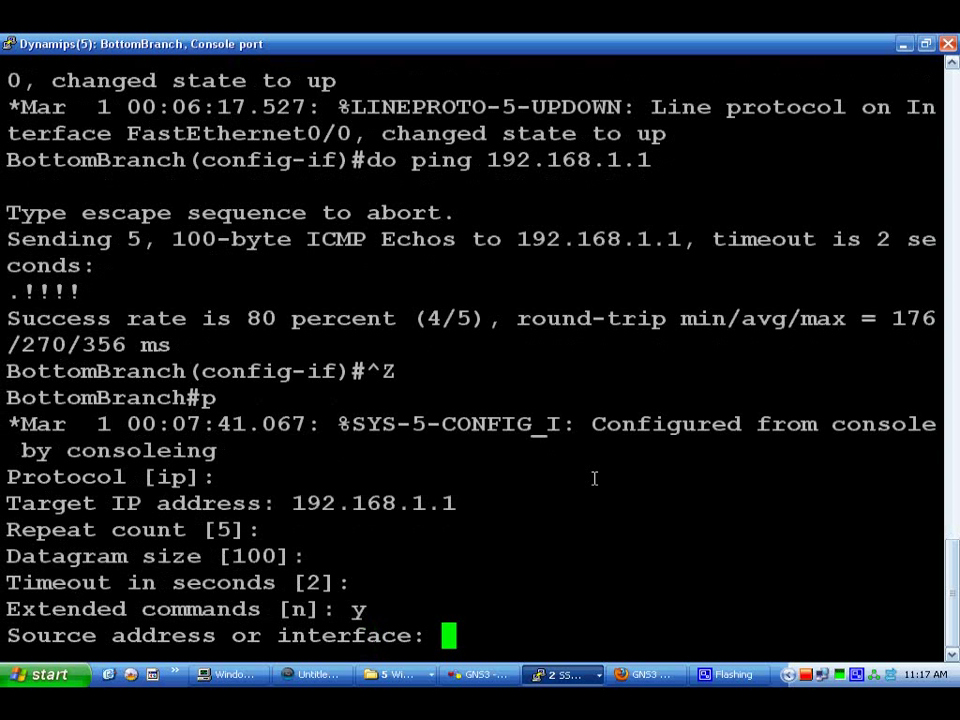
pyautogui.write('fa')
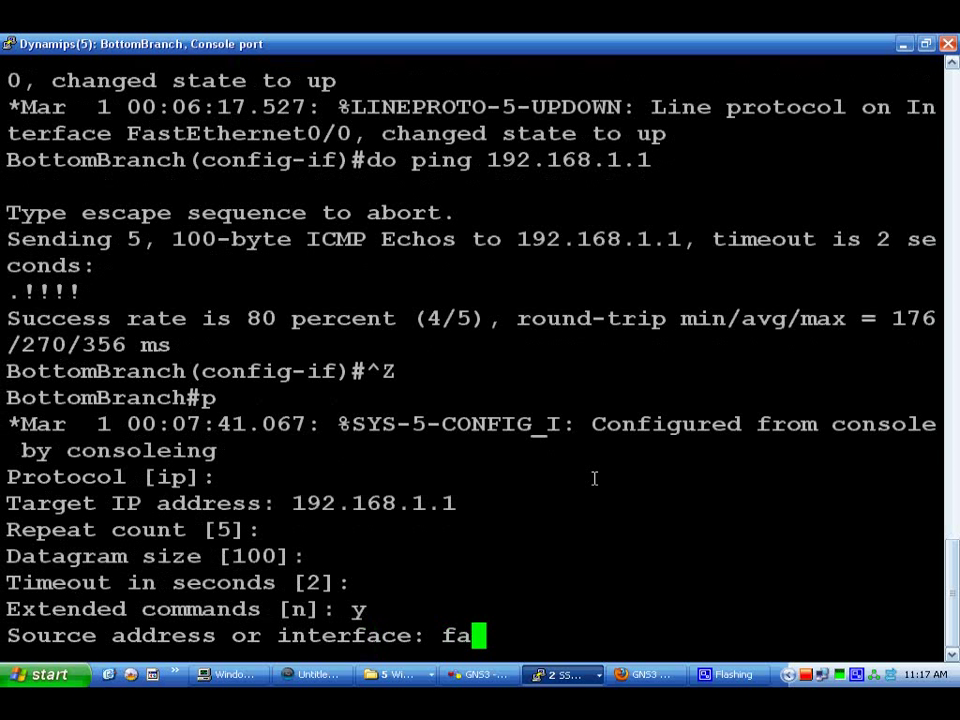
pyautogui.write('0/1')
pyautogui.press('BackSpace')
pyautogui.press('BackSpace')
pyautogui.press('BackSpace')
pyautogui.press('BackSpace')
pyautogui.press('BackSpace')
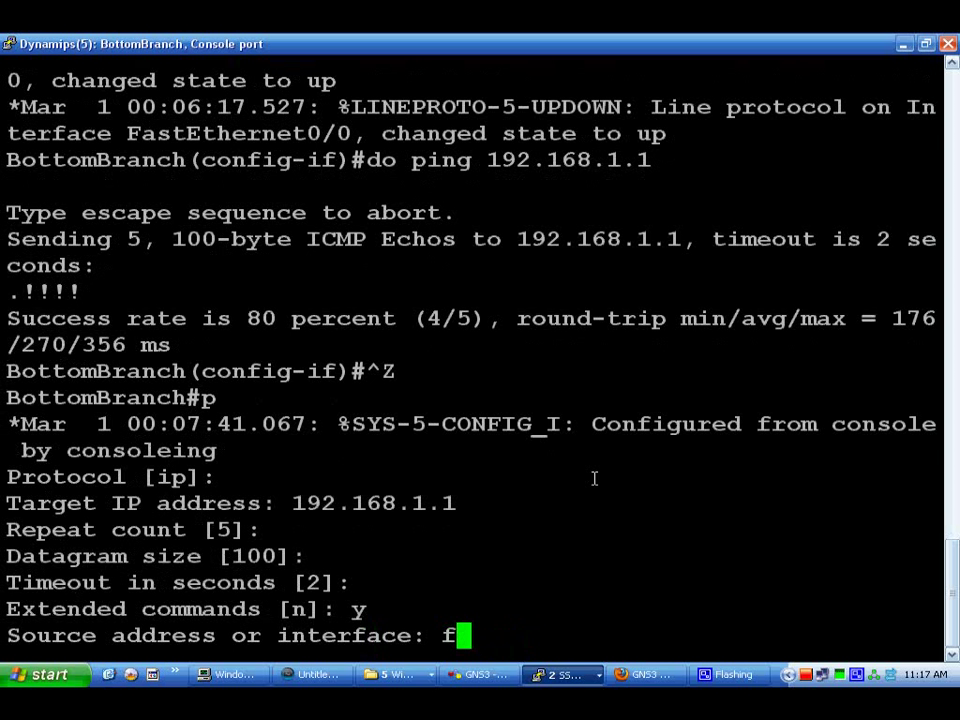
pyautogui.write('192.168.0')
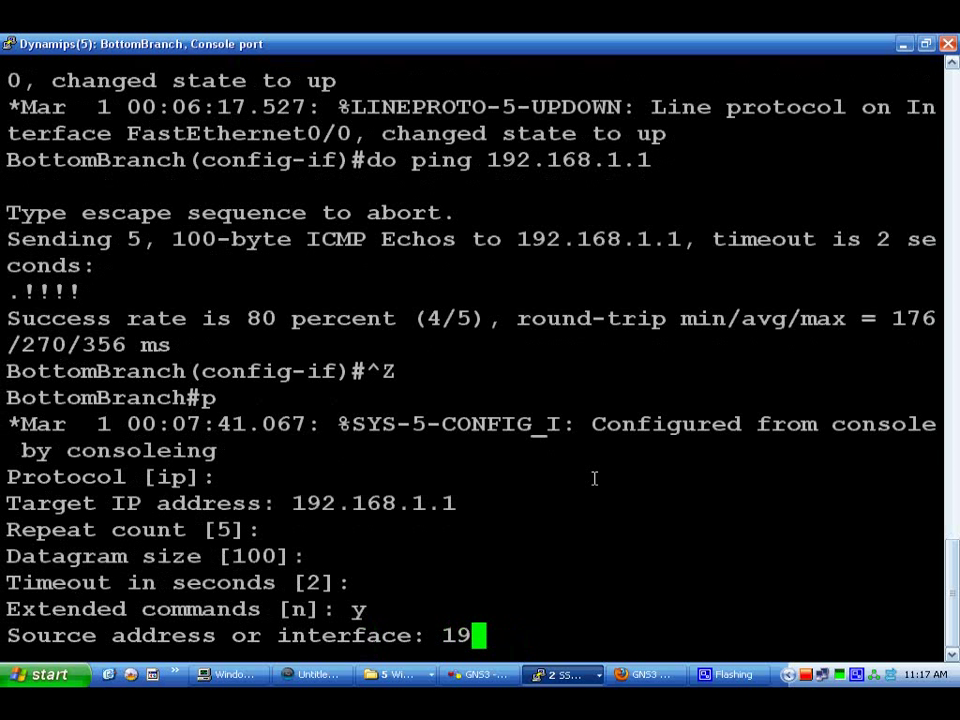
pyautogui.write('.2')
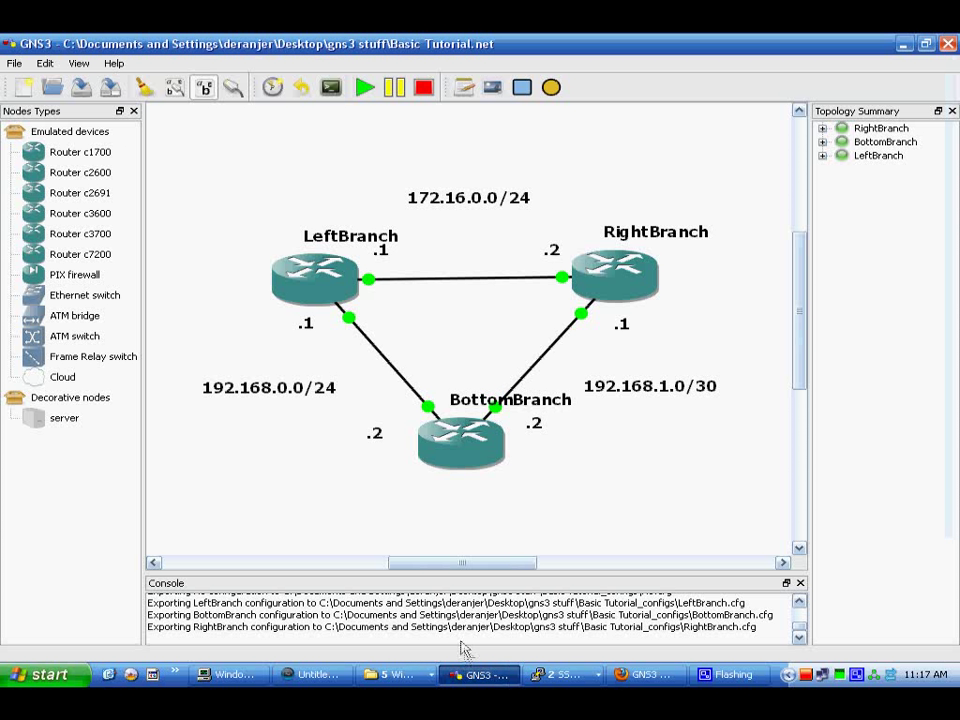
pyautogui.click(478, 674)
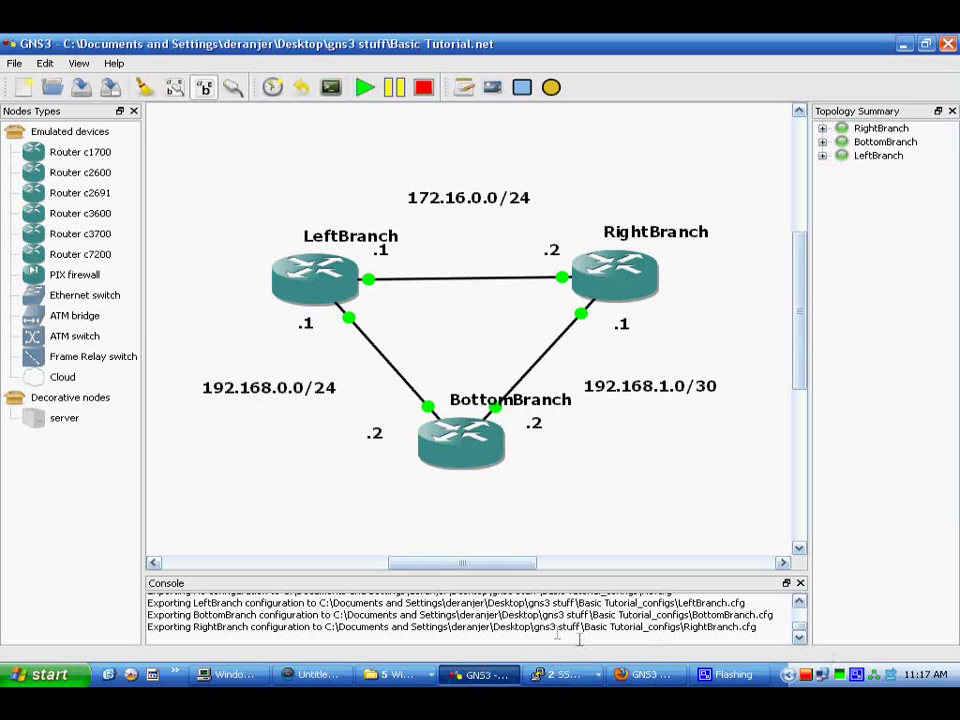
pyautogui.click(584, 668)
pyautogui.click(600, 629)
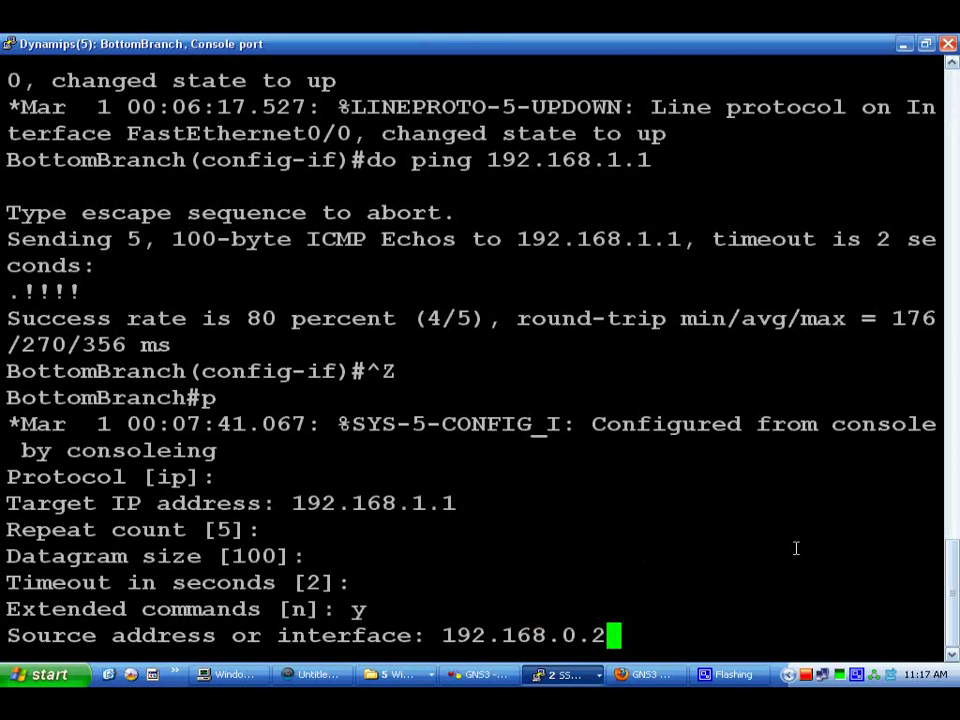
pyautogui.press('Return')
pyautogui.press('Return')
pyautogui.press('Return')
pyautogui.press('Return')
pyautogui.press('Return')
pyautogui.press('Return')
pyautogui.press('Return')
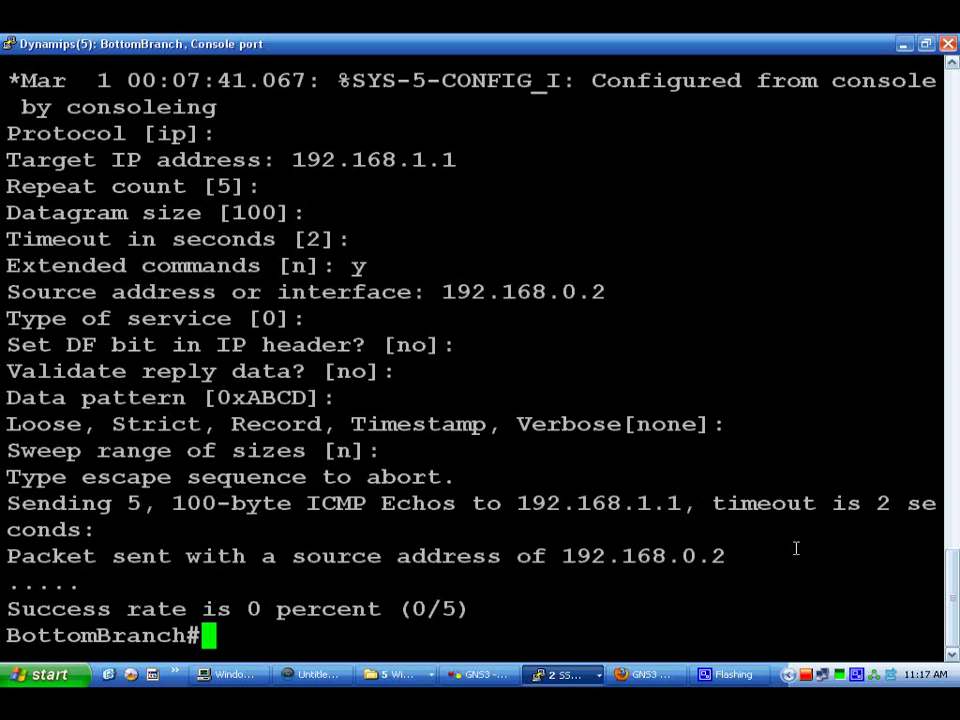
pyautogui.write('ping ')
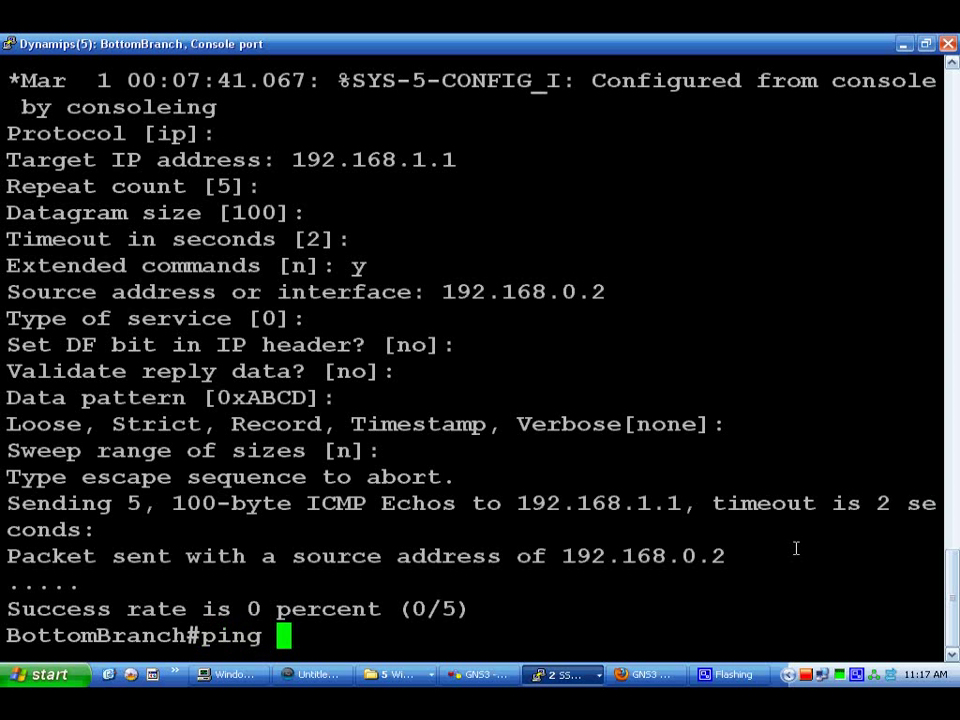
pyautogui.write('192.168.1.1')
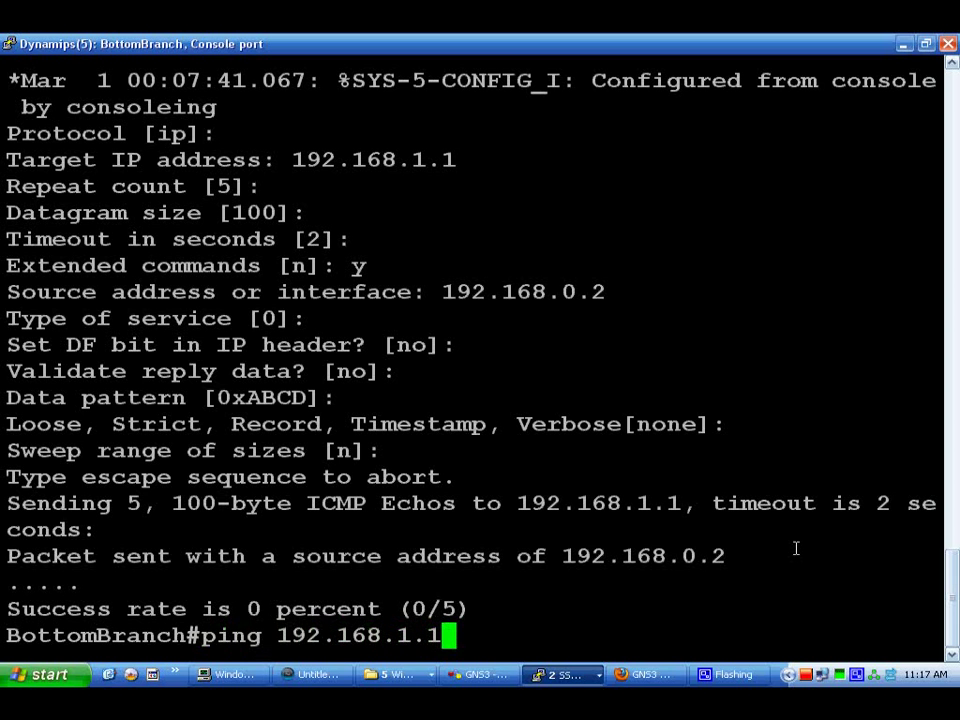
# Step: Run the standard ping from BottomBranch to 192.168.1.1 (5/5 success) and view the topology
pyautogui.press('Return')
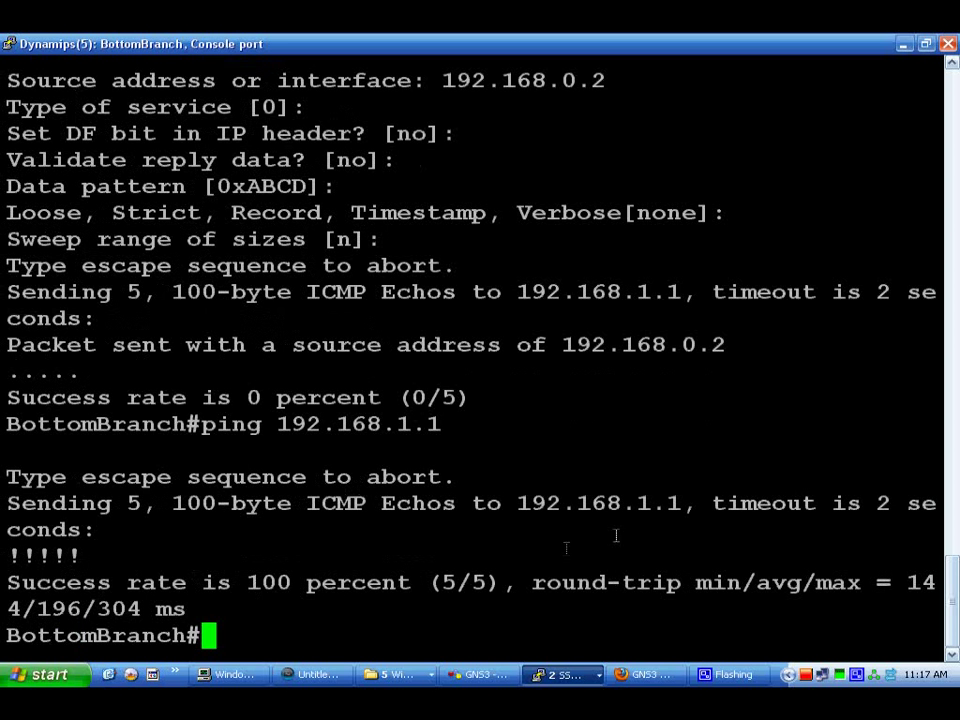
pyautogui.click(478, 674)
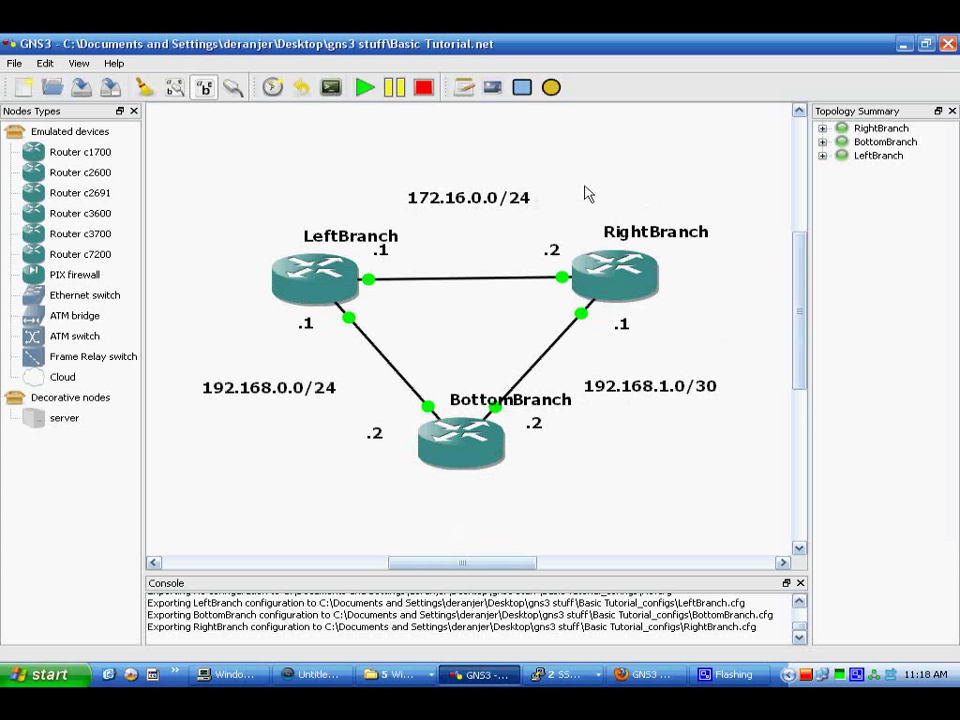
# Step: Check the RightBranch console, then return to BottomBranch and add a blank prompt
pyautogui.click(565, 674)
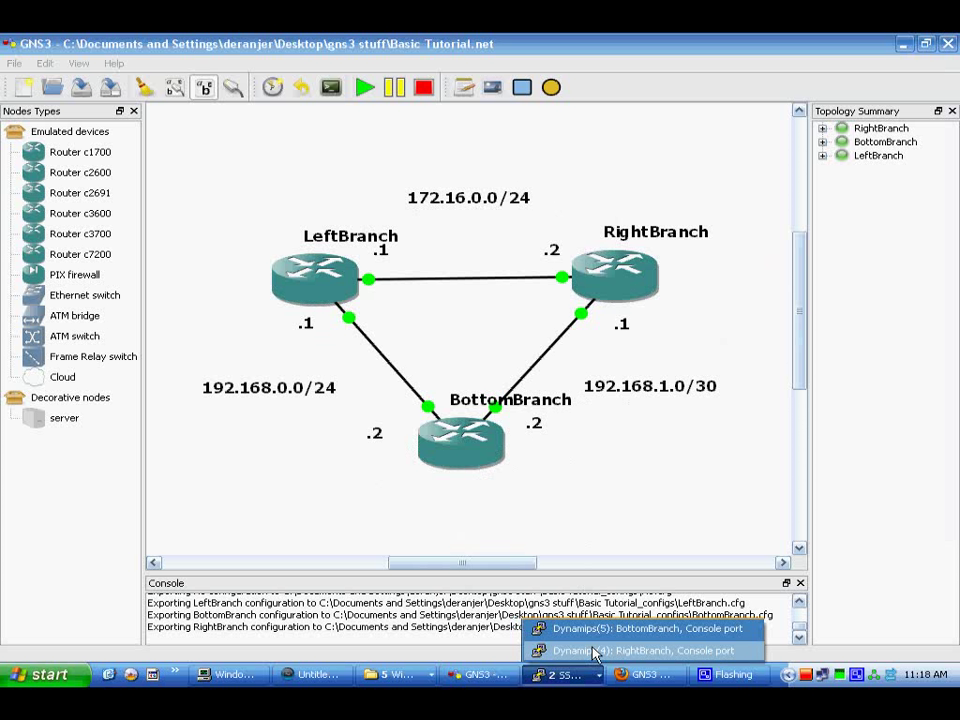
pyautogui.click(606, 636)
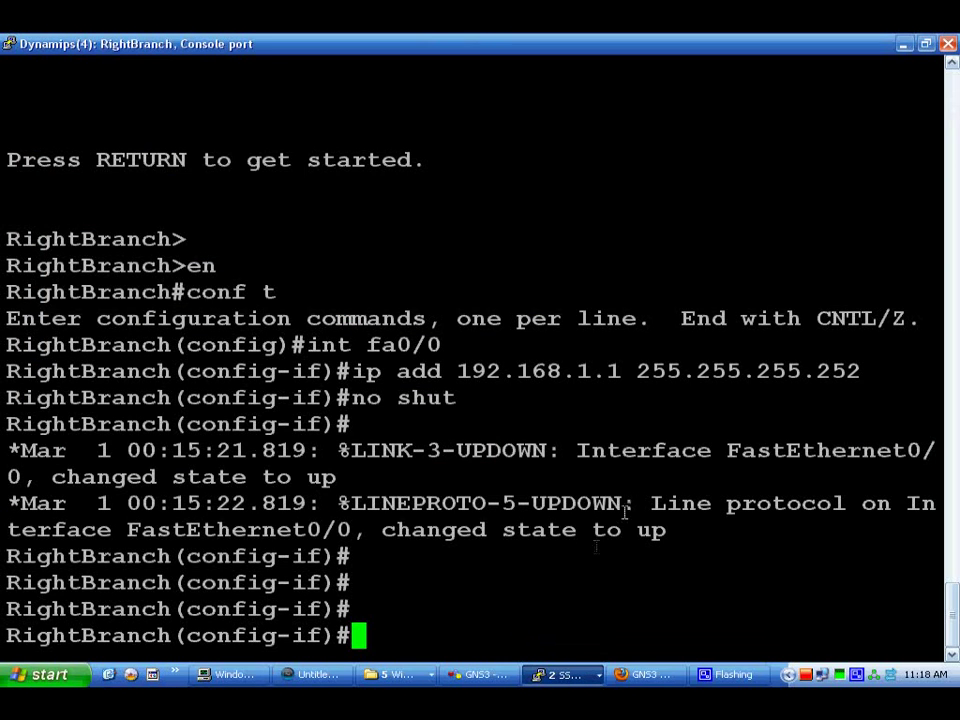
pyautogui.click(565, 674)
pyautogui.click(600, 628)
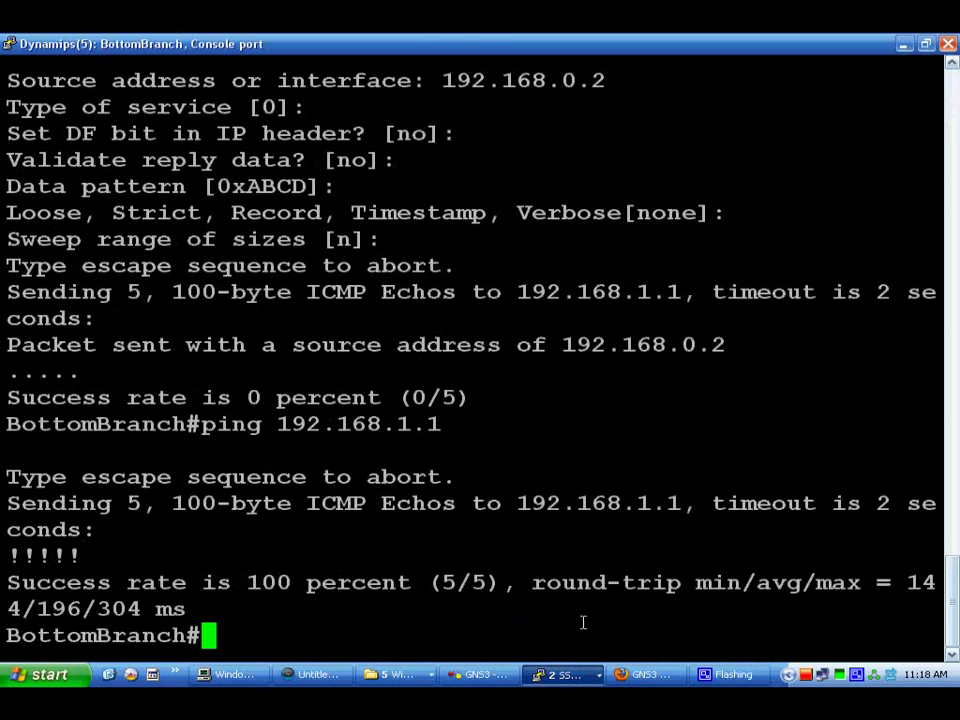
pyautogui.press('Return')
pyautogui.press('Return')
pyautogui.press('Return')
pyautogui.press('Return')
pyautogui.press('Return')
pyautogui.press('Return')
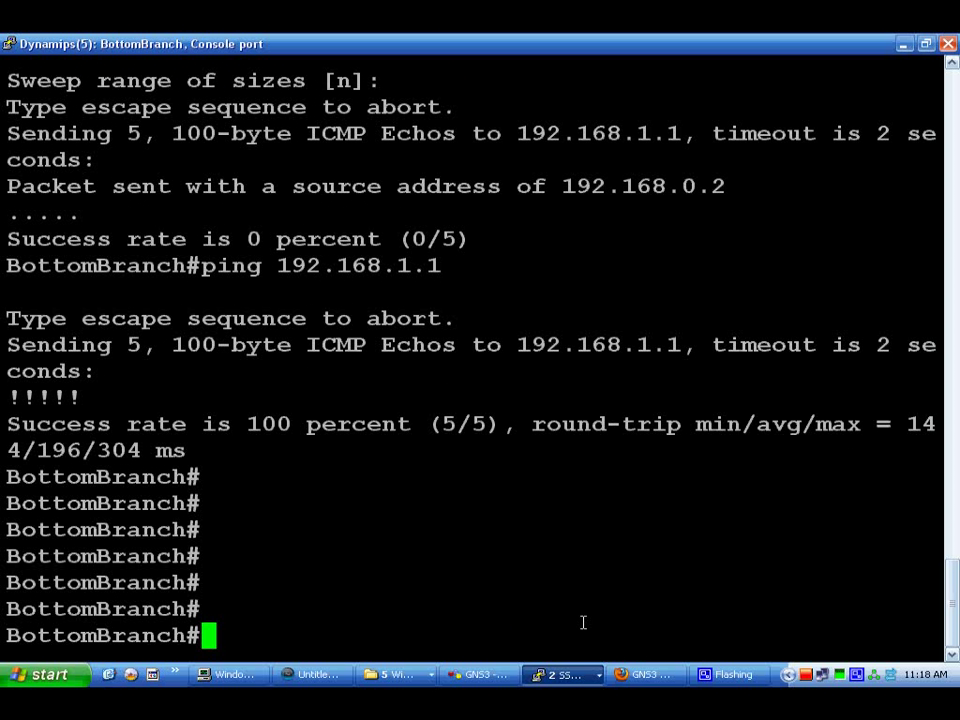
# Step: Enter global configuration with conf t, then line configuration for console line 0 (line con 0)
pyautogui.write('conf t')
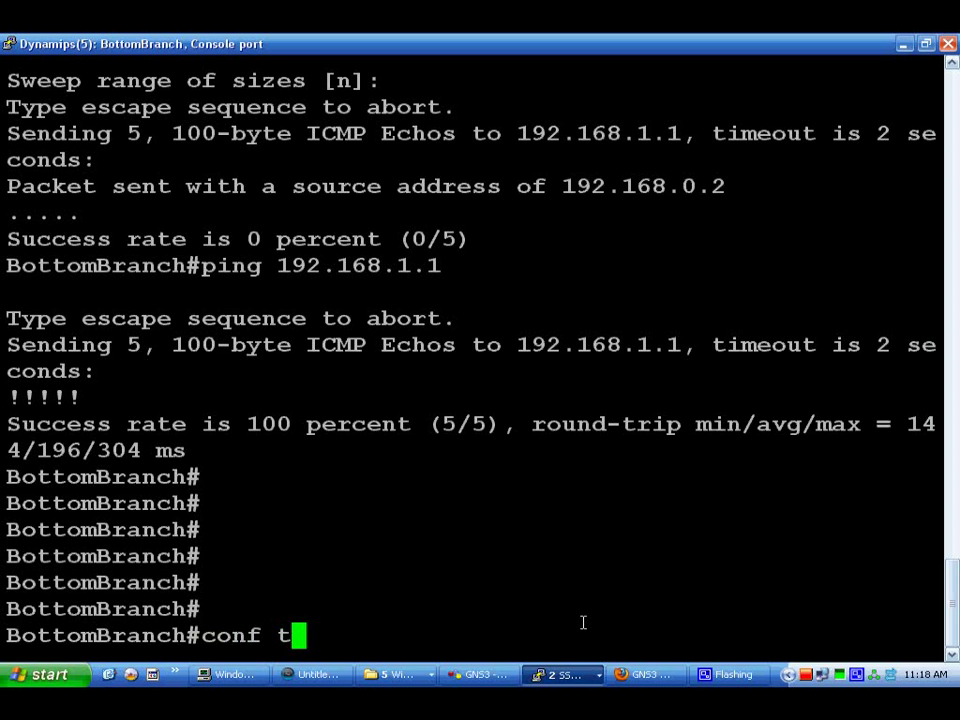
pyautogui.press('Return')
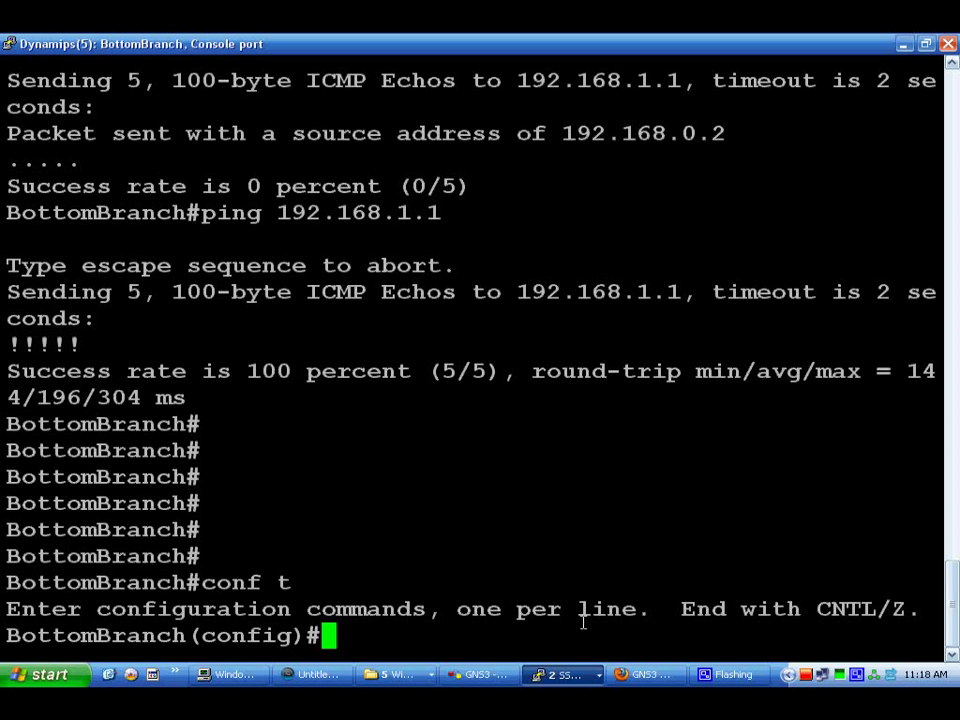
pyautogui.write('int')
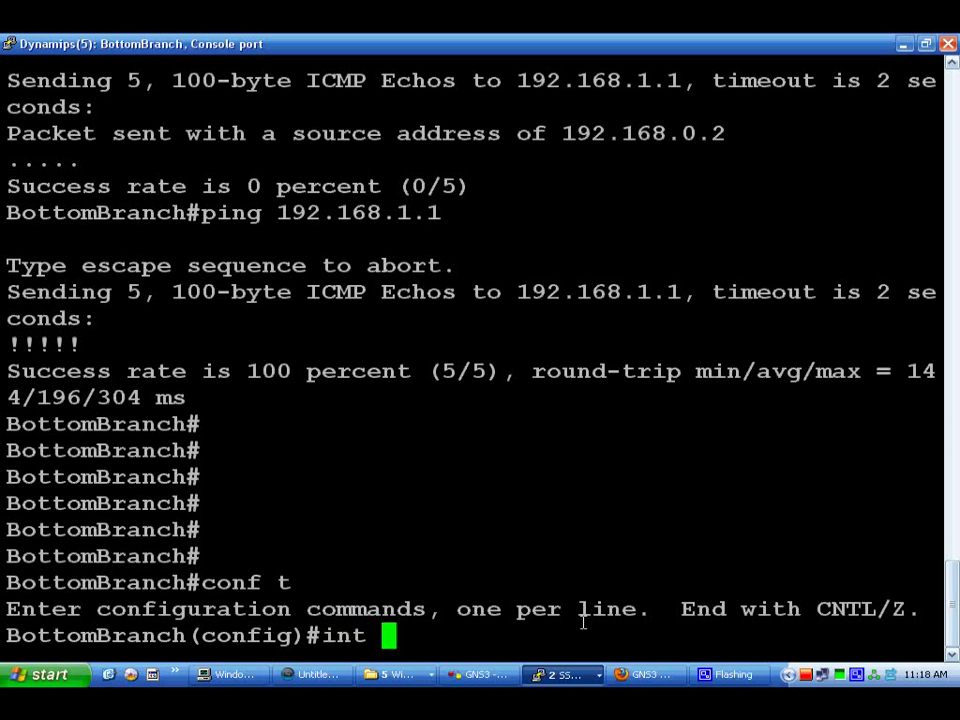
pyautogui.press('BackSpace')
pyautogui.press('BackSpace')
pyautogui.press('BackSpace')
pyautogui.press('BackSpace')
pyautogui.write('lin')
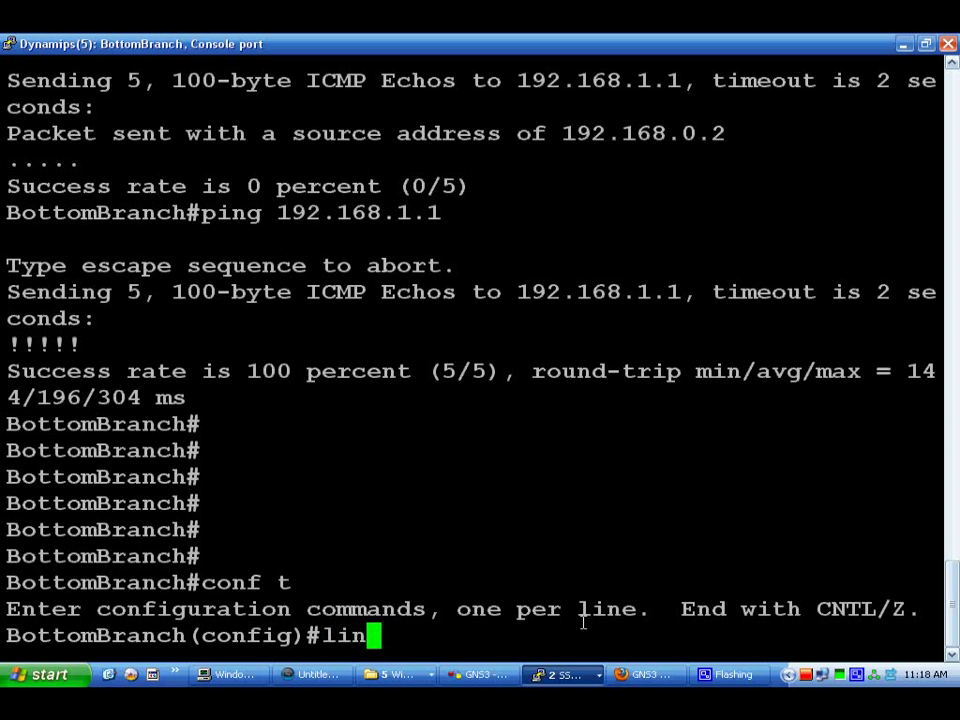
pyautogui.write('e con 0')
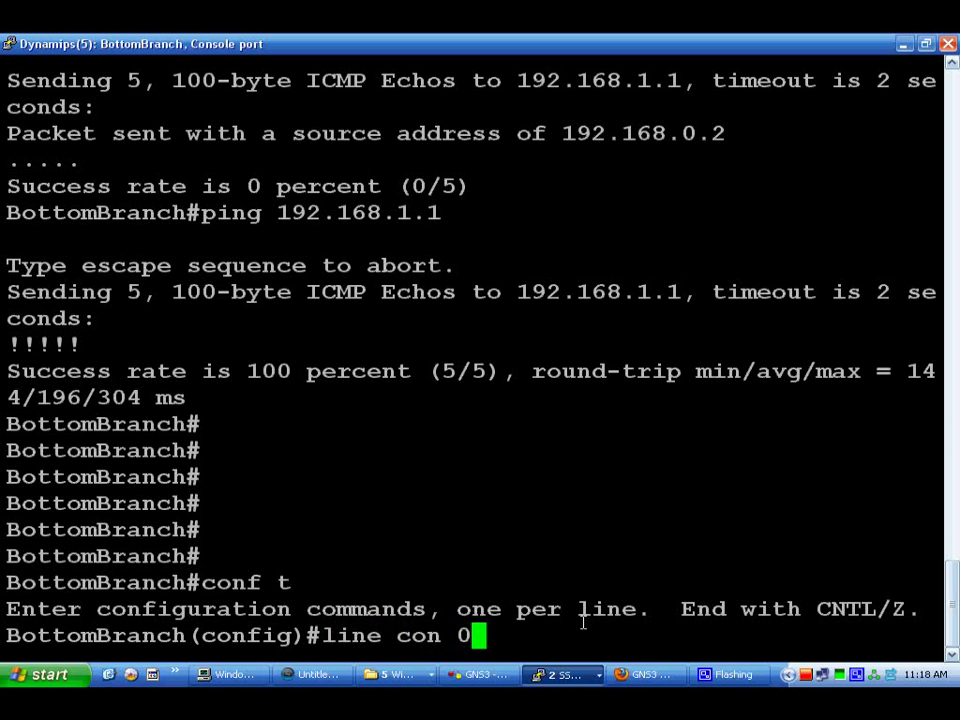
pyautogui.press('Return')
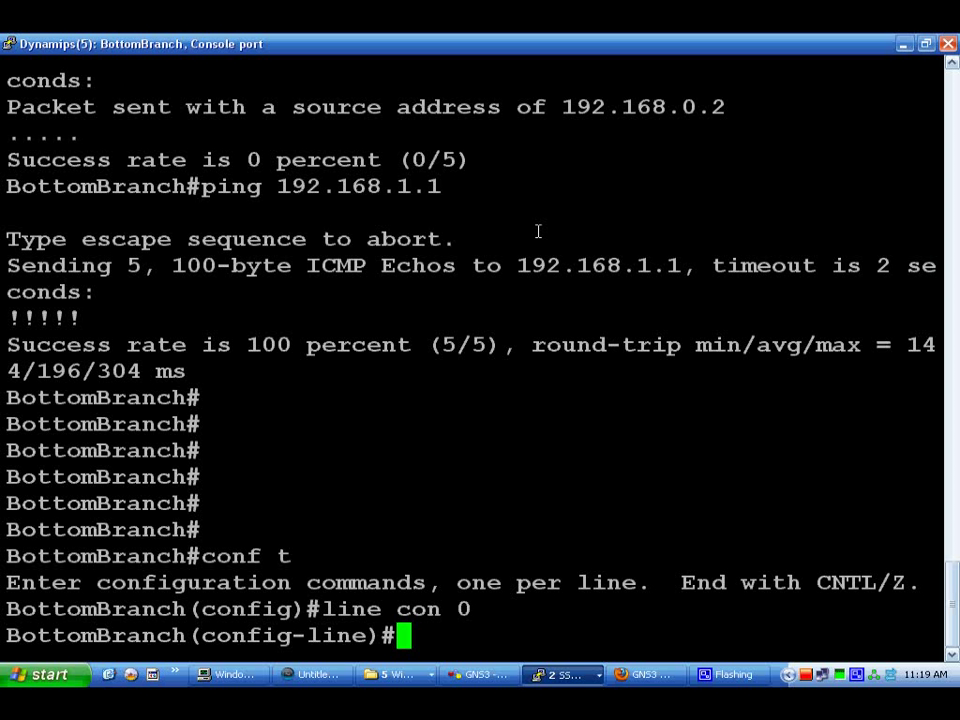
# Step: Apply logging synchronous to BottomBranch's console line 0
pyautogui.write('logging')
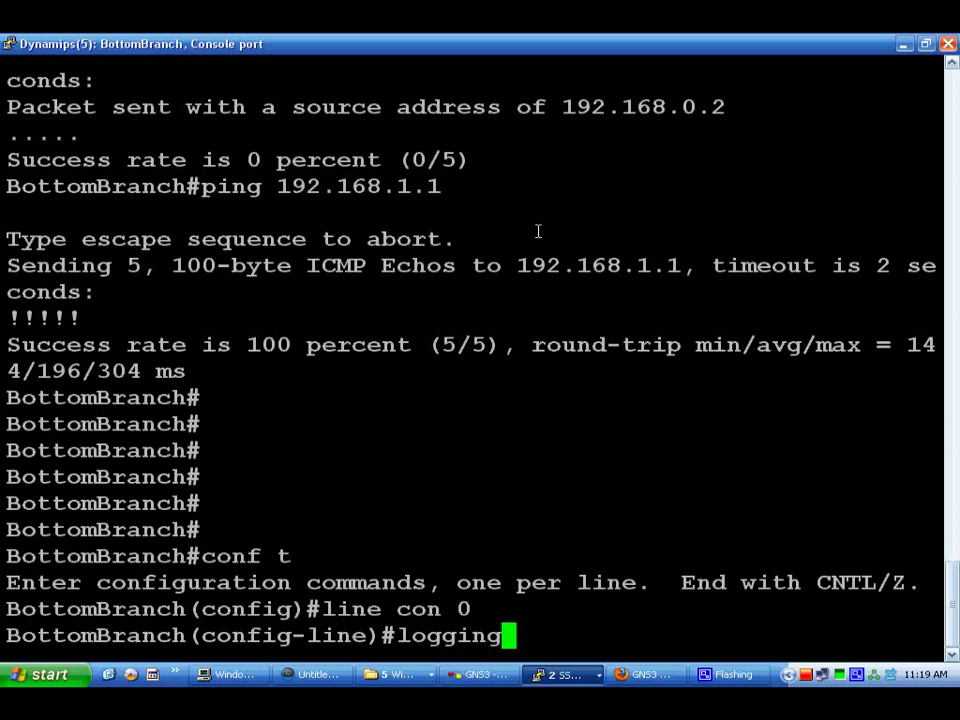
pyautogui.write(' syn')
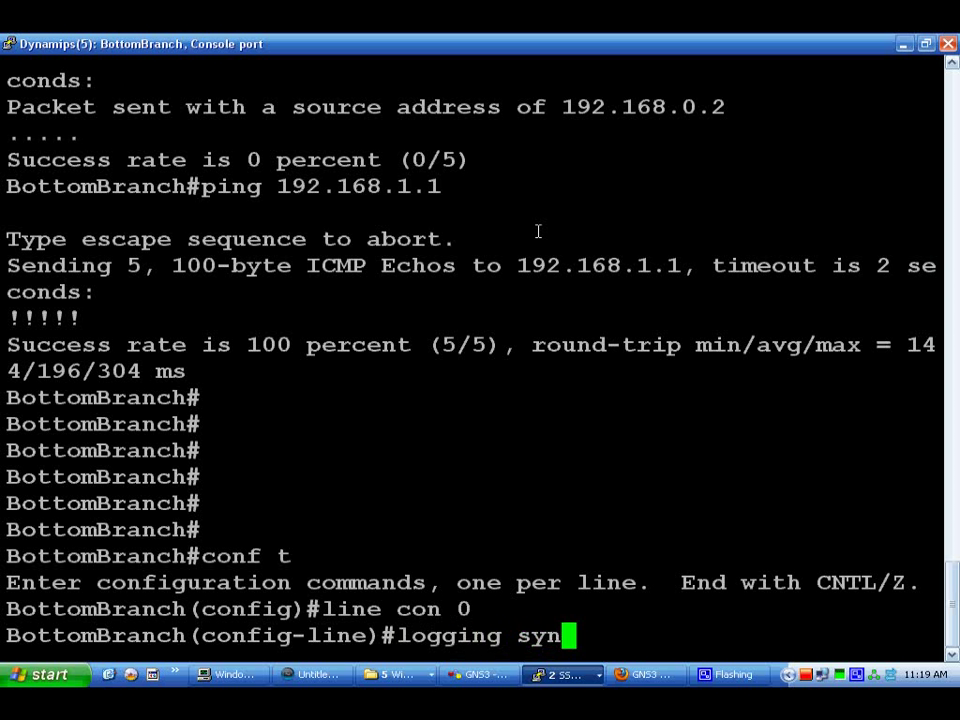
pyautogui.press('Return')
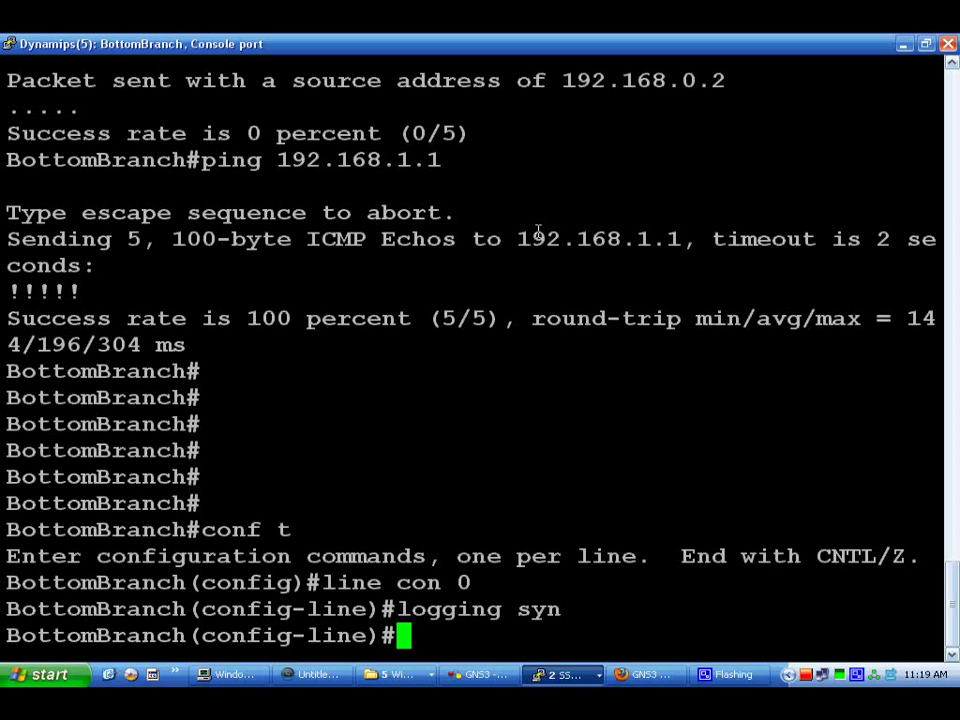